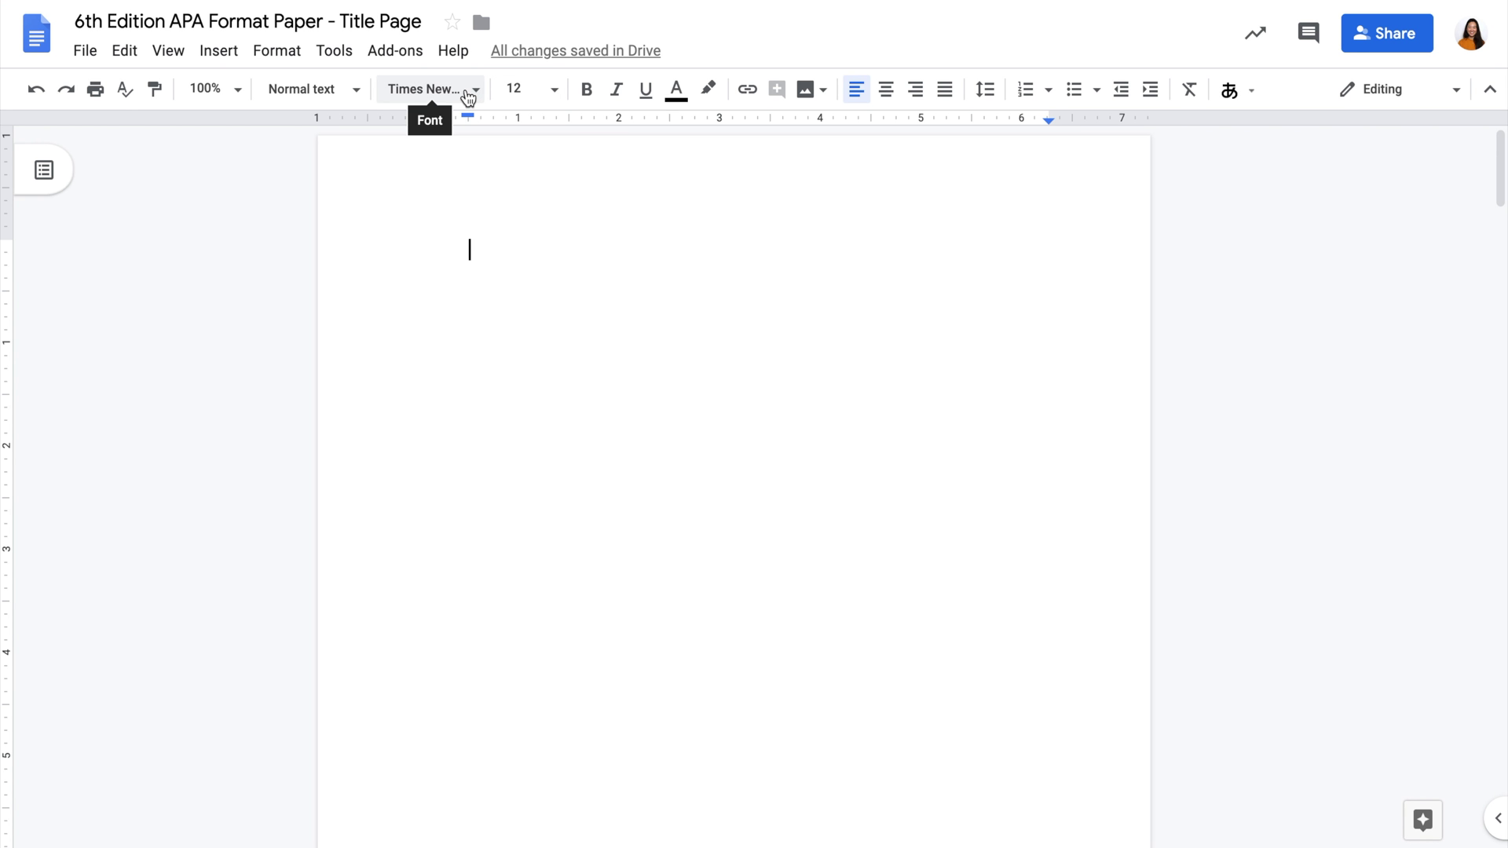
# - Keep 1-inch margins on all sides in Page setup and set double line spacing
pyautogui.click(84, 54)
pyautogui.click(161, 696)
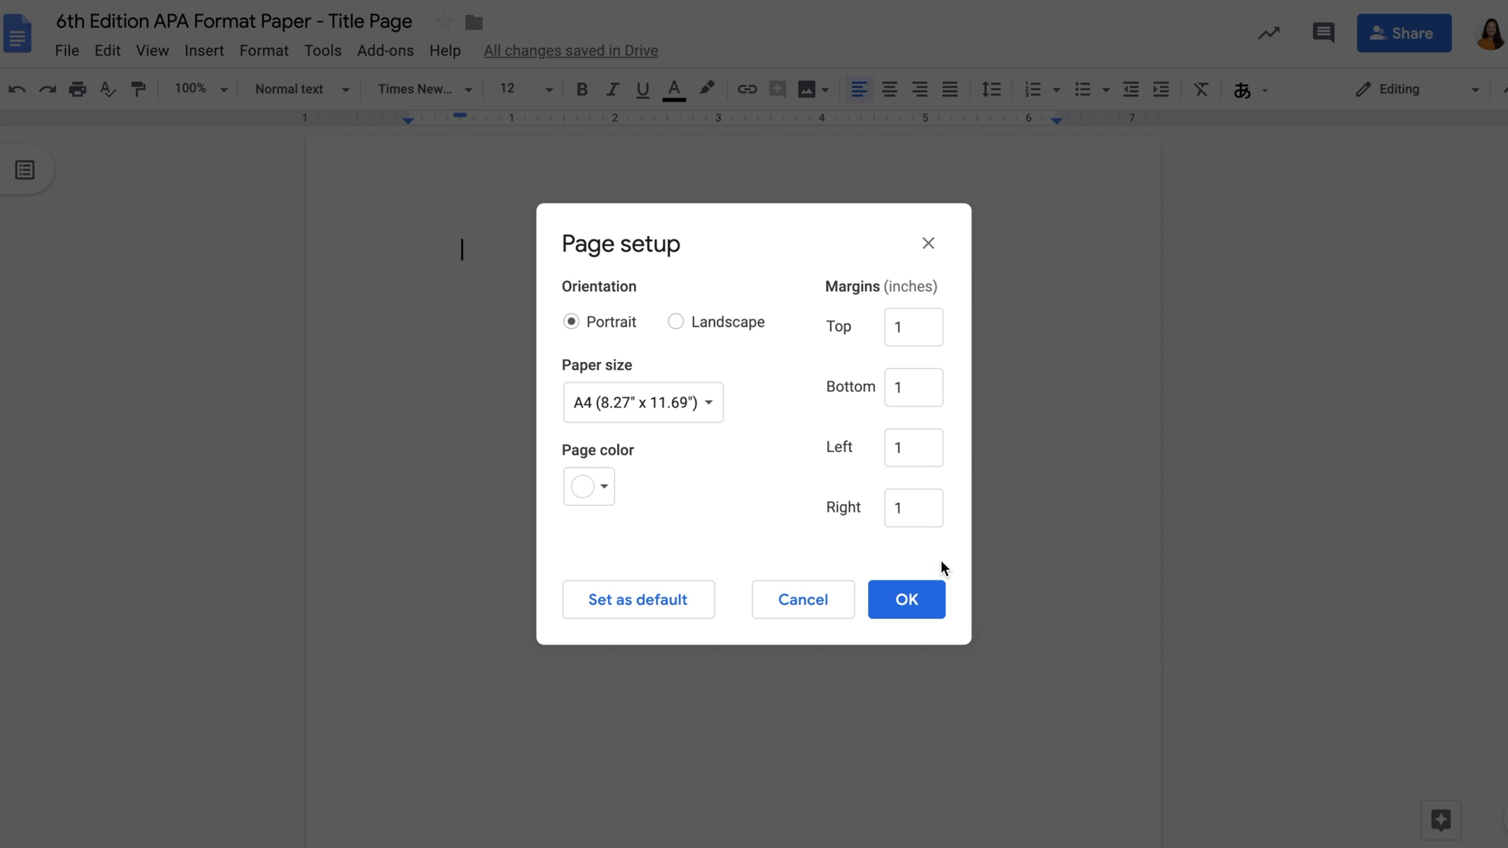
pyautogui.click(916, 597)
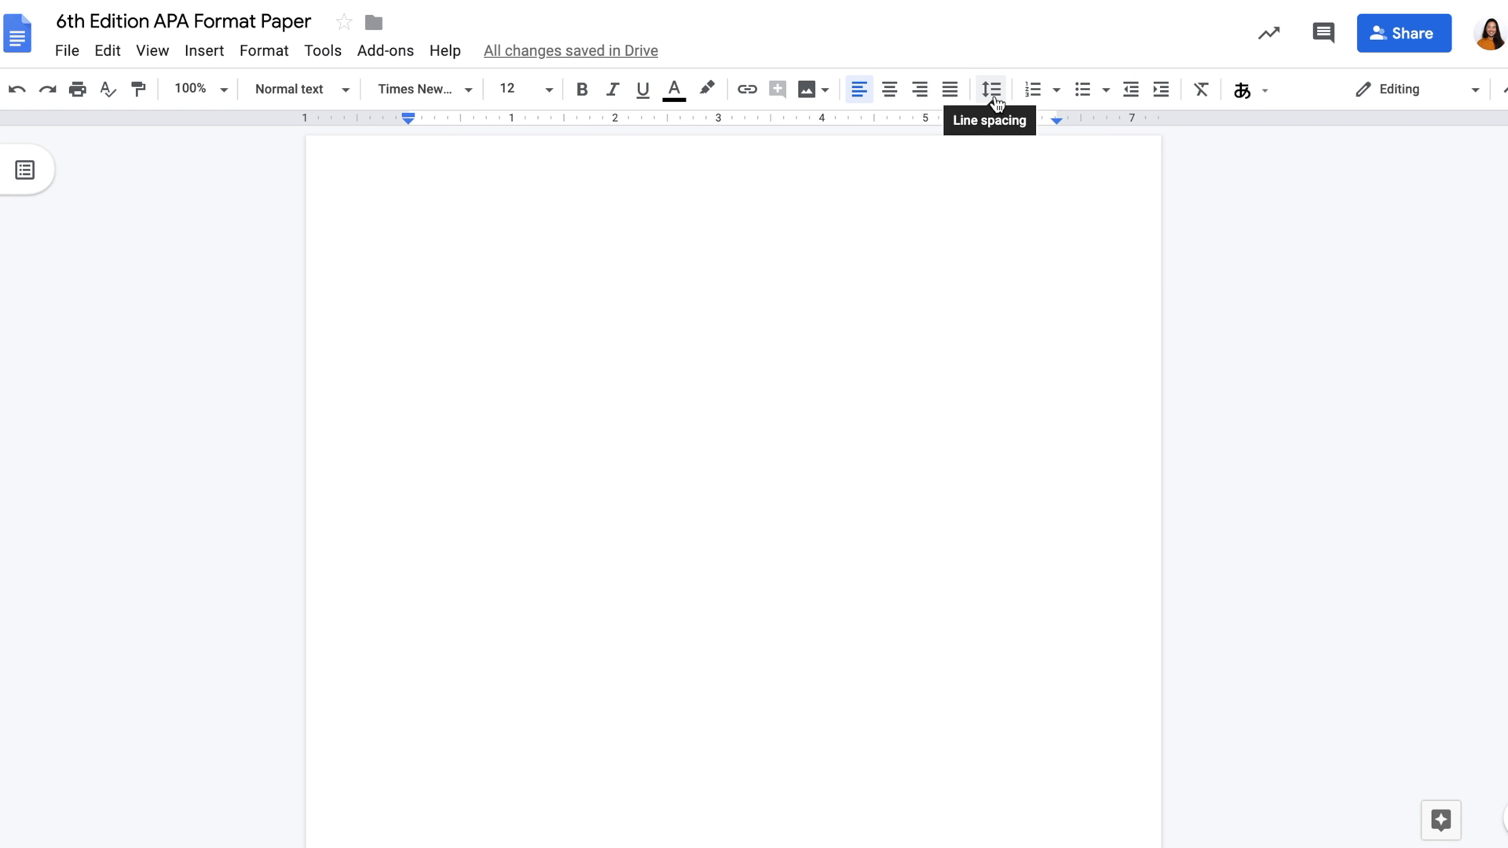
pyautogui.click(992, 91)
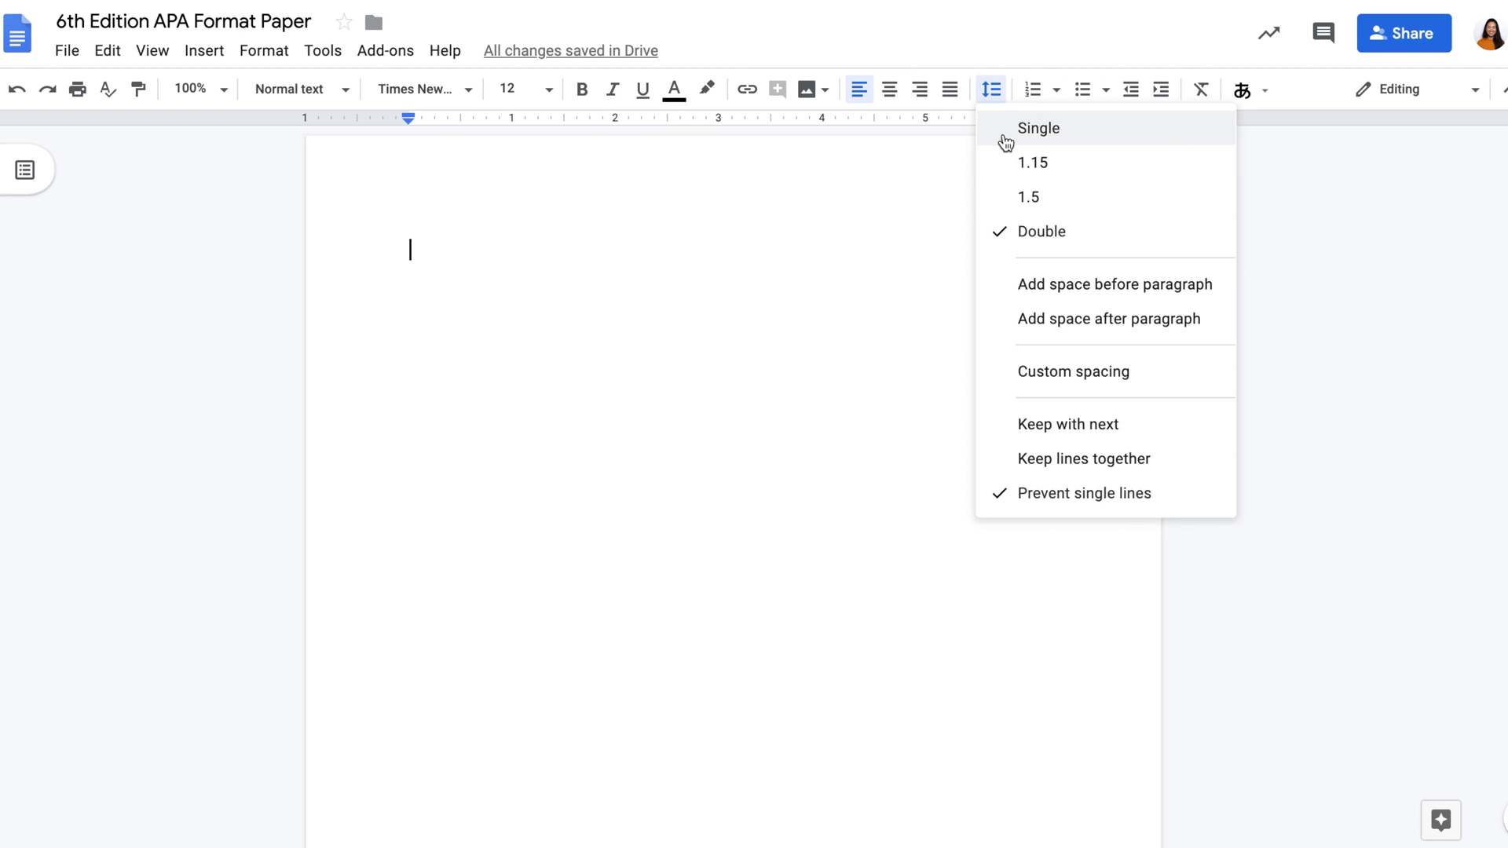
pyautogui.click(1022, 247)
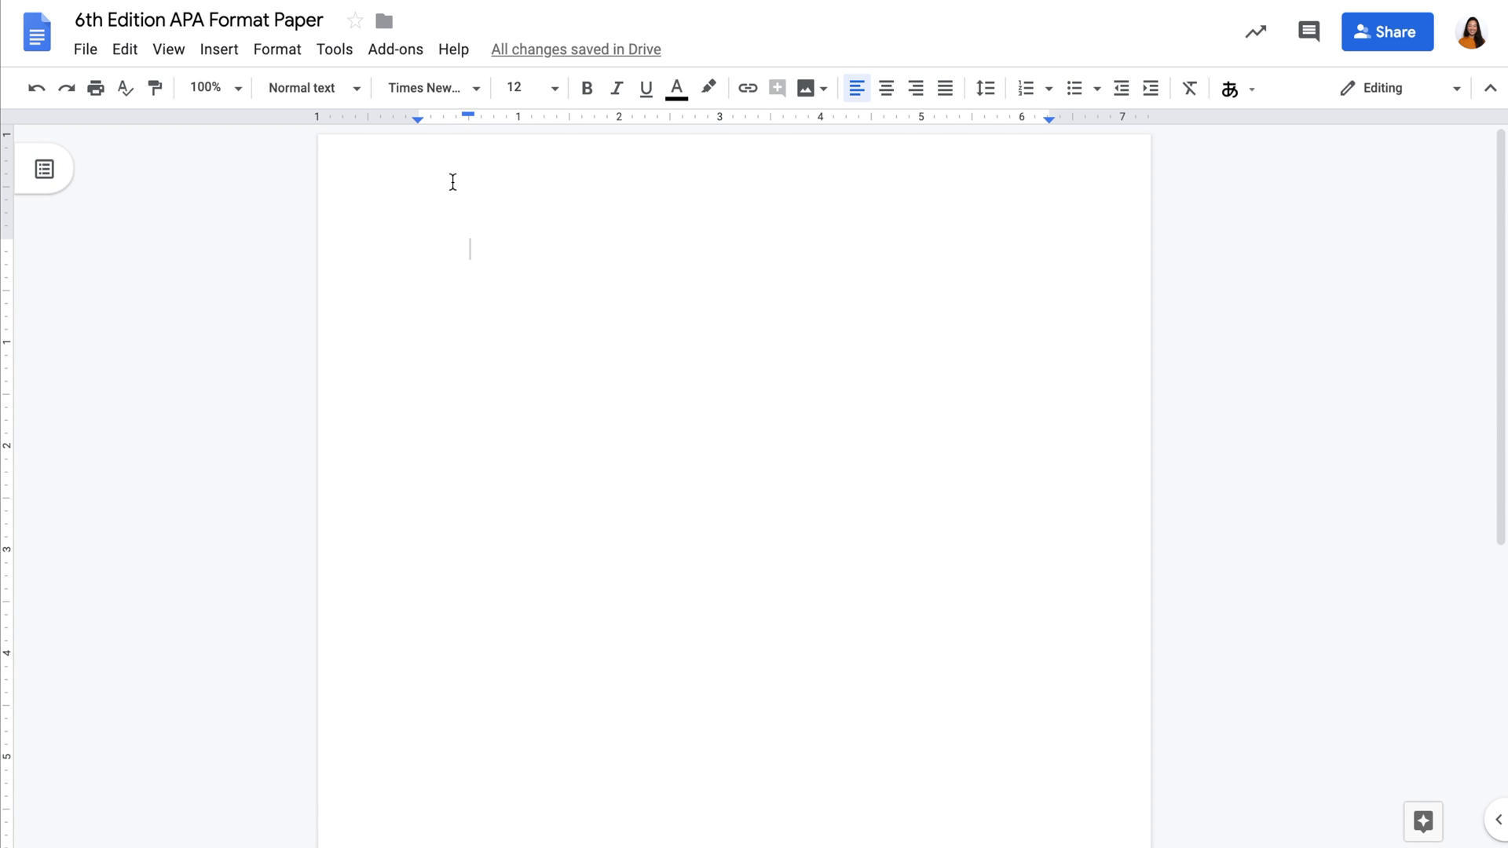
# - Give page 1 its own header, 'Running head: MEASLES AND THE VACCINATION DEBATE', with a right-aligned page number
pyautogui.doubleClick(454, 182)
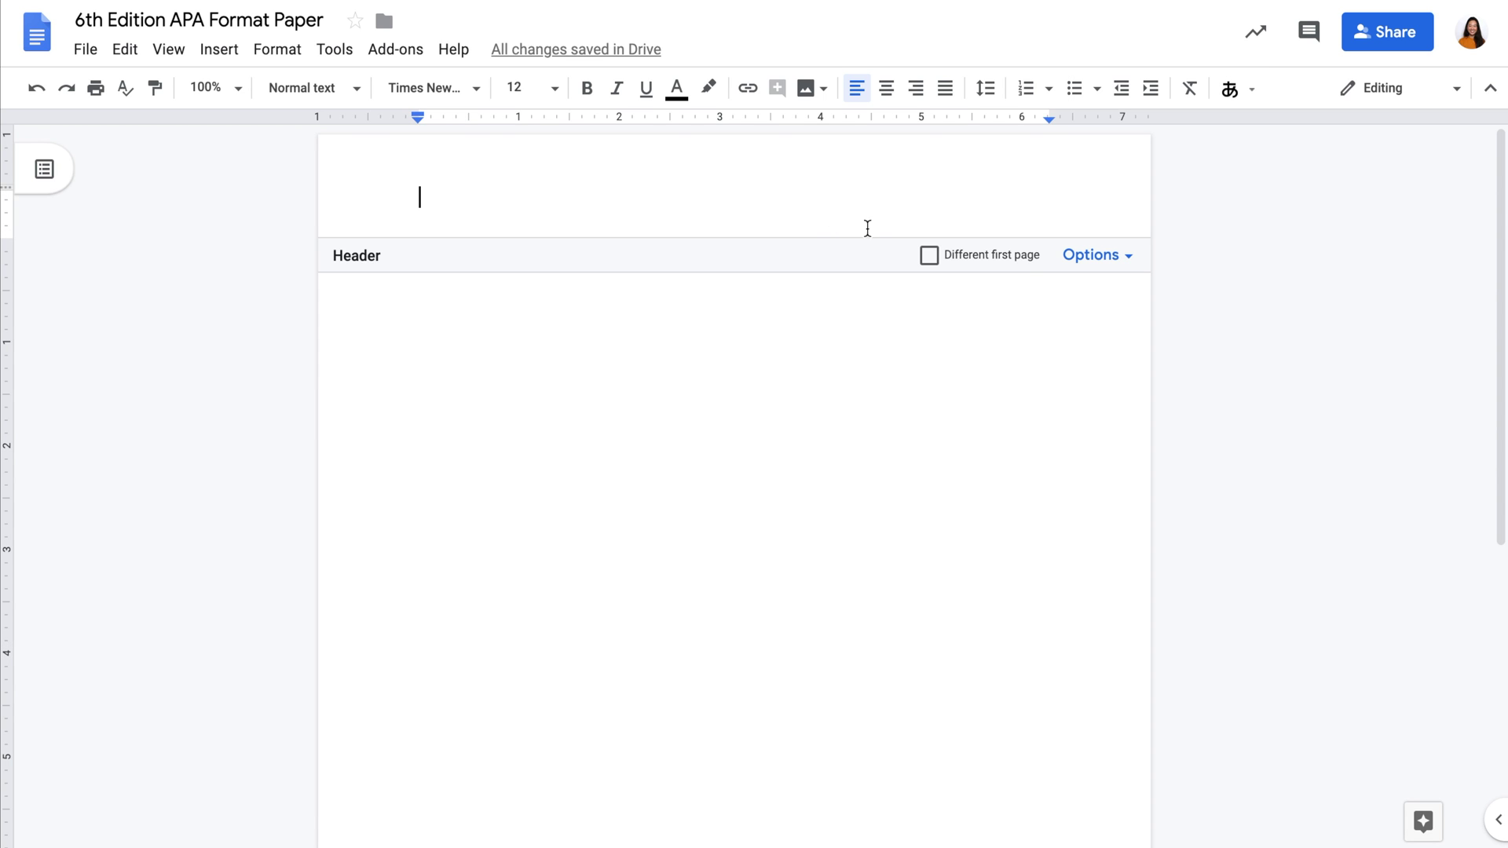
pyautogui.click(929, 256)
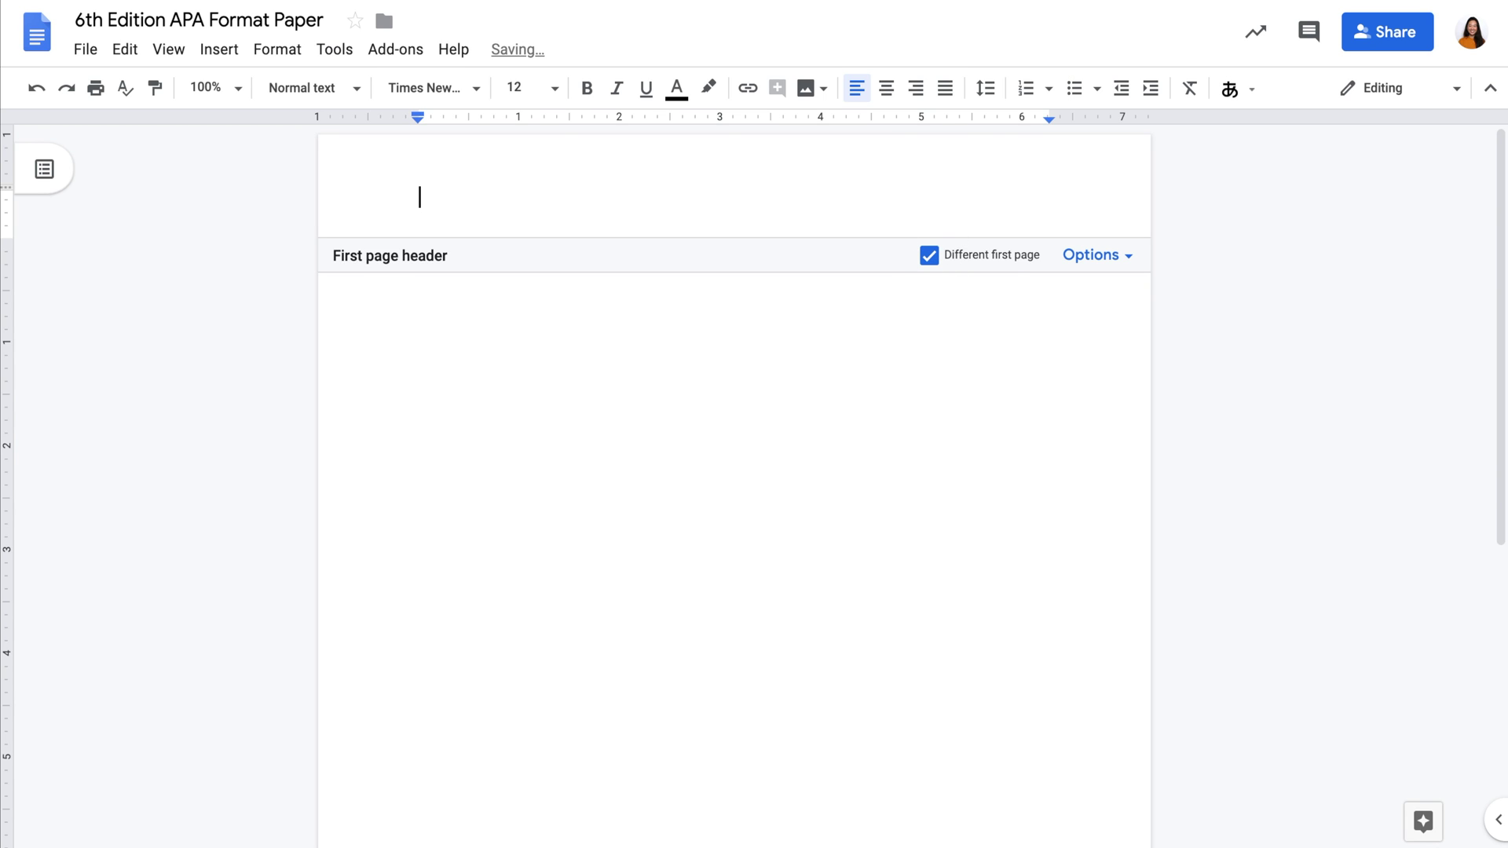
pyautogui.write('Running head:')
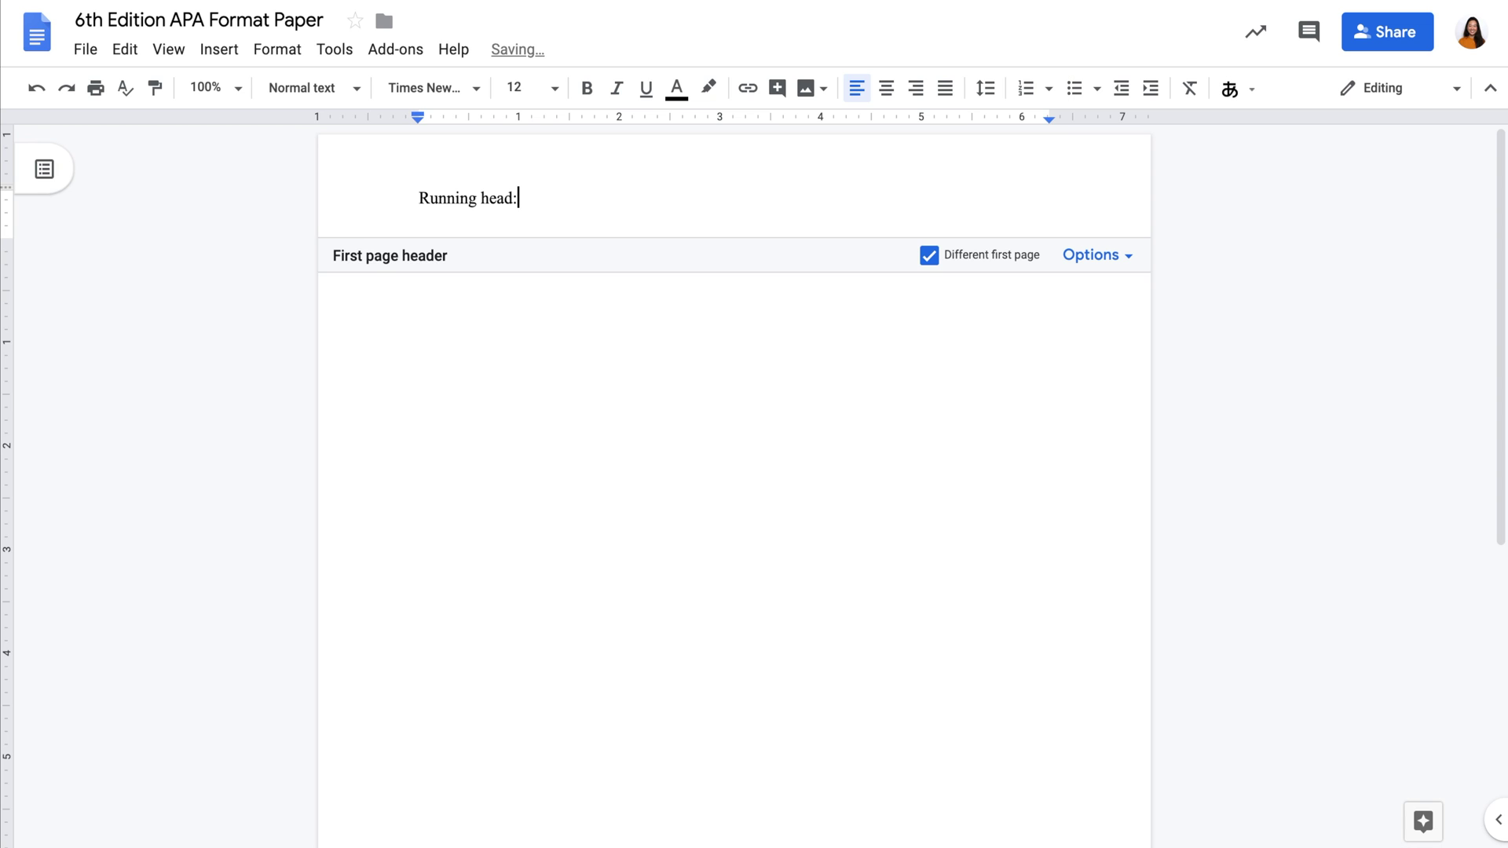
pyautogui.write(' MEASLES AND THE VAC')
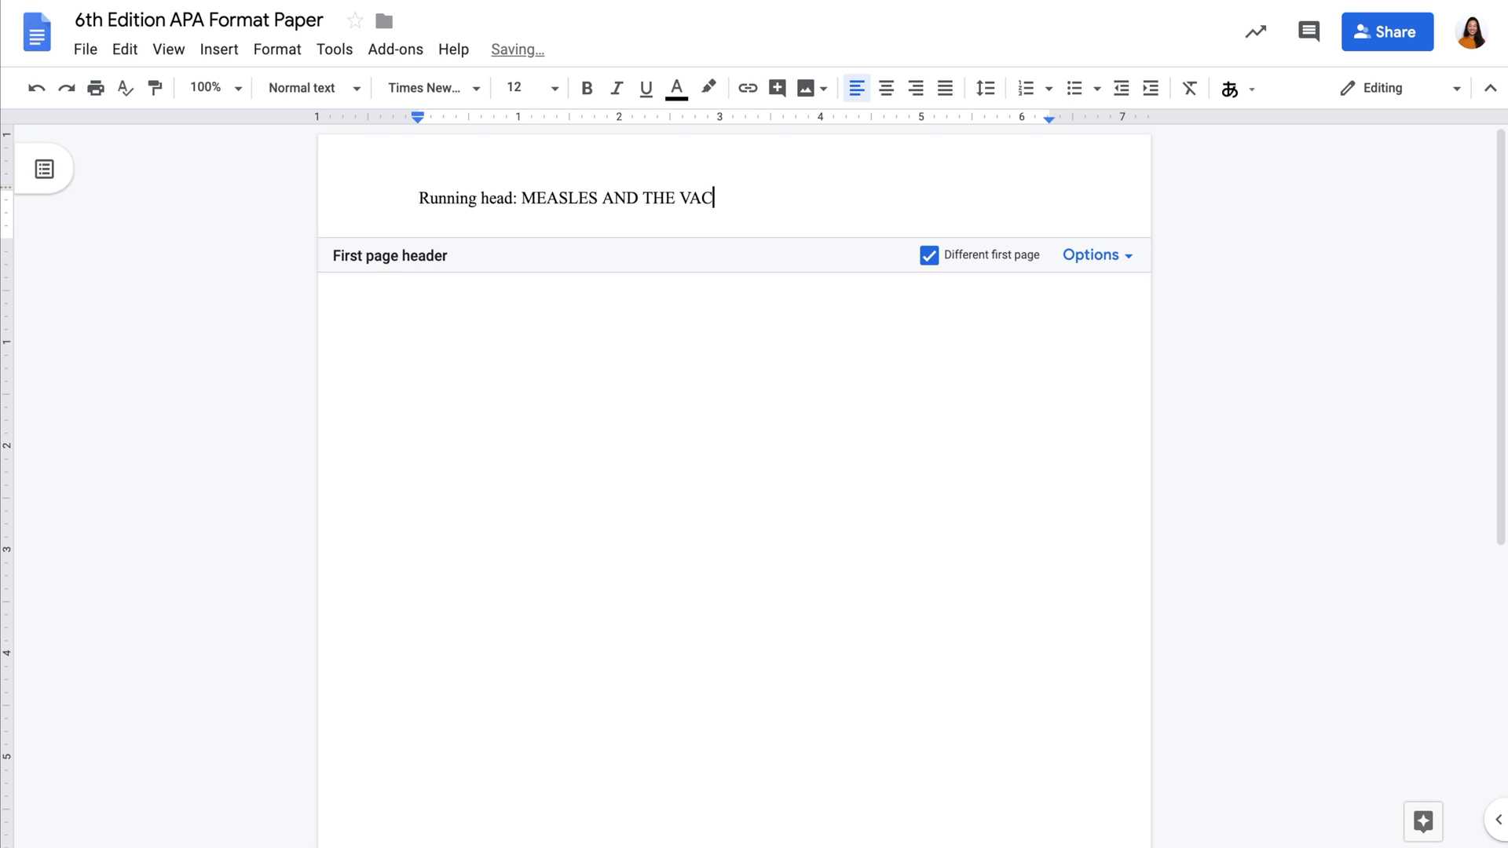
pyautogui.write('CINATION DEBATE')
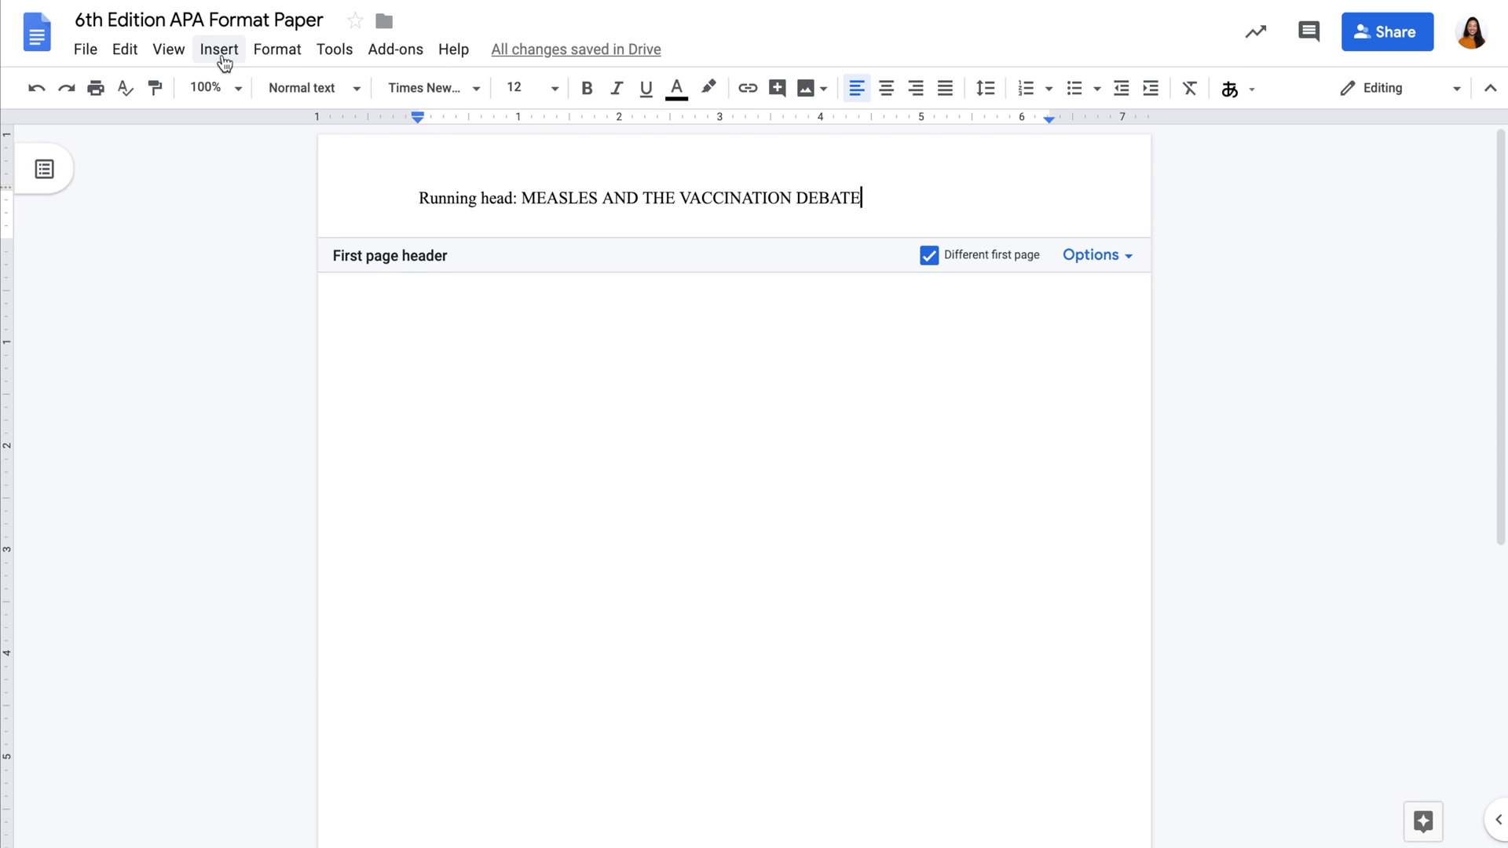
pyautogui.click(219, 50)
pyautogui.moveTo(296, 436)
pyautogui.click(483, 472)
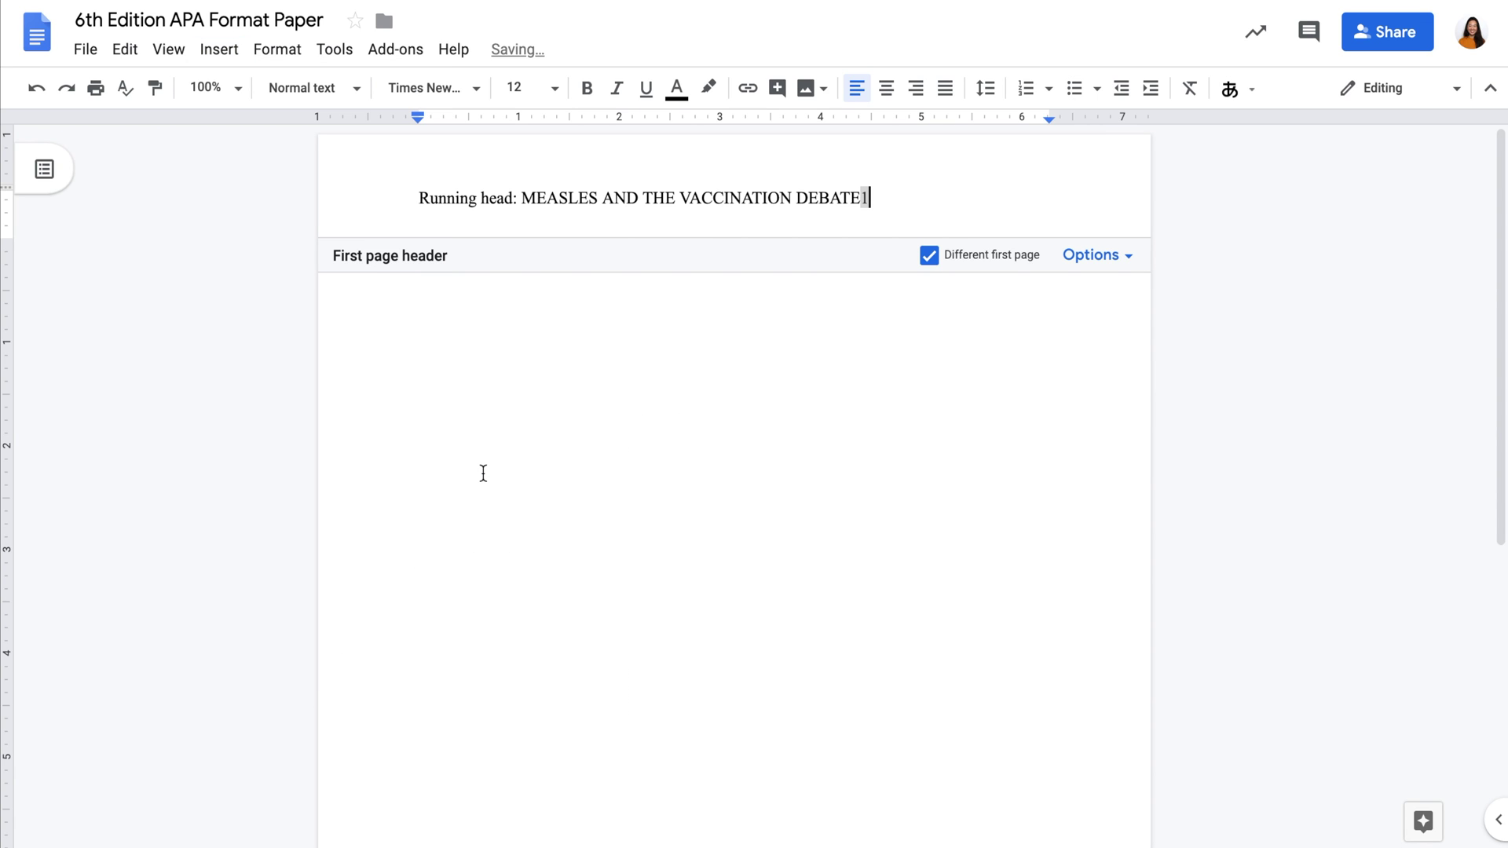
pyautogui.press('Tab')
pyautogui.press('Tab')
pyautogui.press('Tab')
pyautogui.press('Tab')
# - Type the centred title 'Measles and the Vaccination Debate: Recent Outbreaks and Preventative Measures', the author's name and 'University of Scribbr'
pyautogui.click(1007, 355)
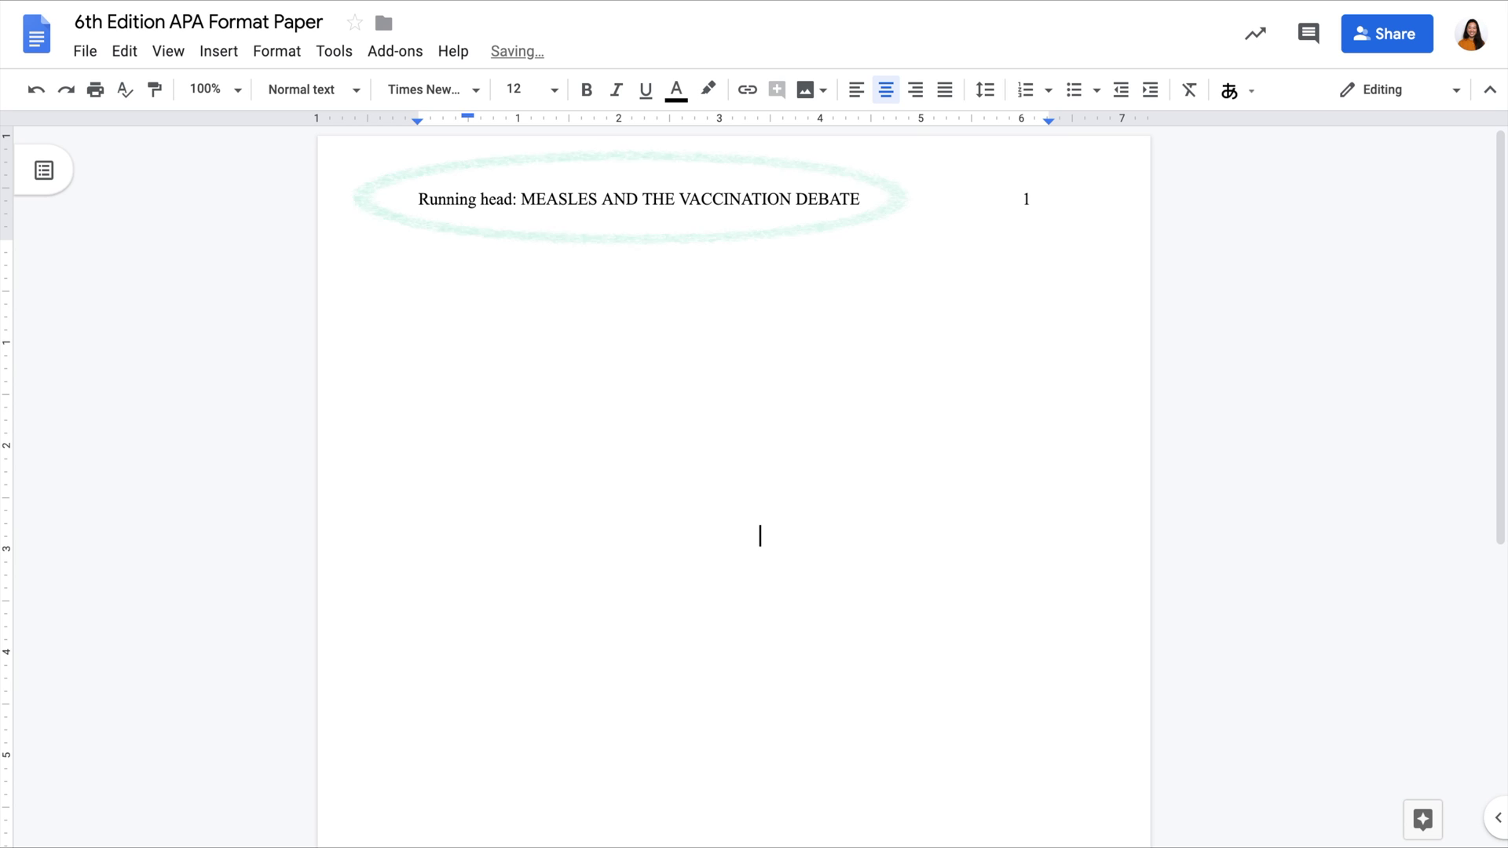
pyautogui.write('Measles and the Vaccination Debate: Recent Outbreaks and Preventative Measures')
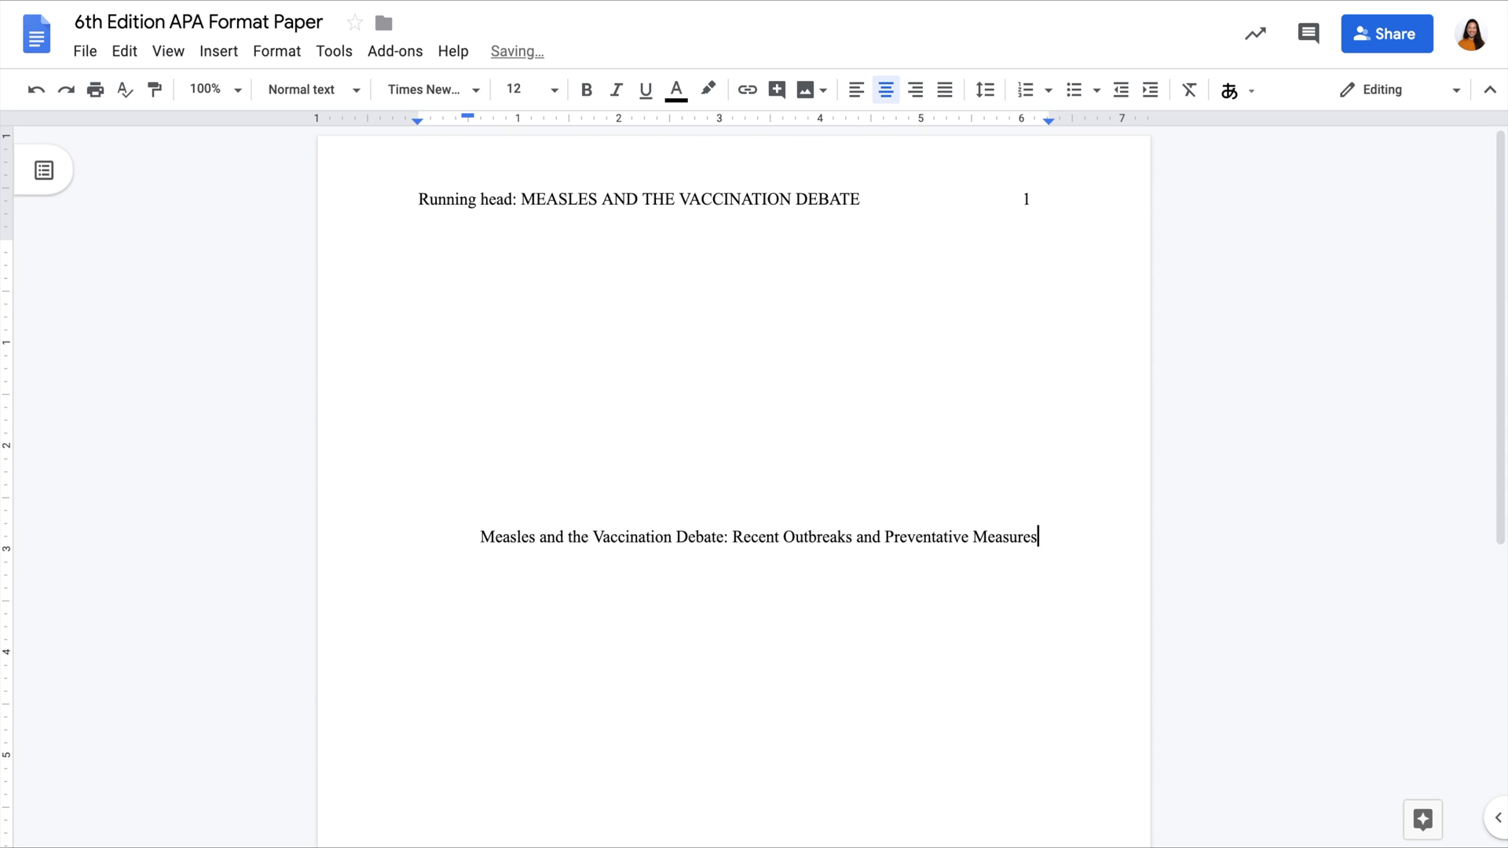
pyautogui.press('Return')
pyautogui.write('Jessica Liu')
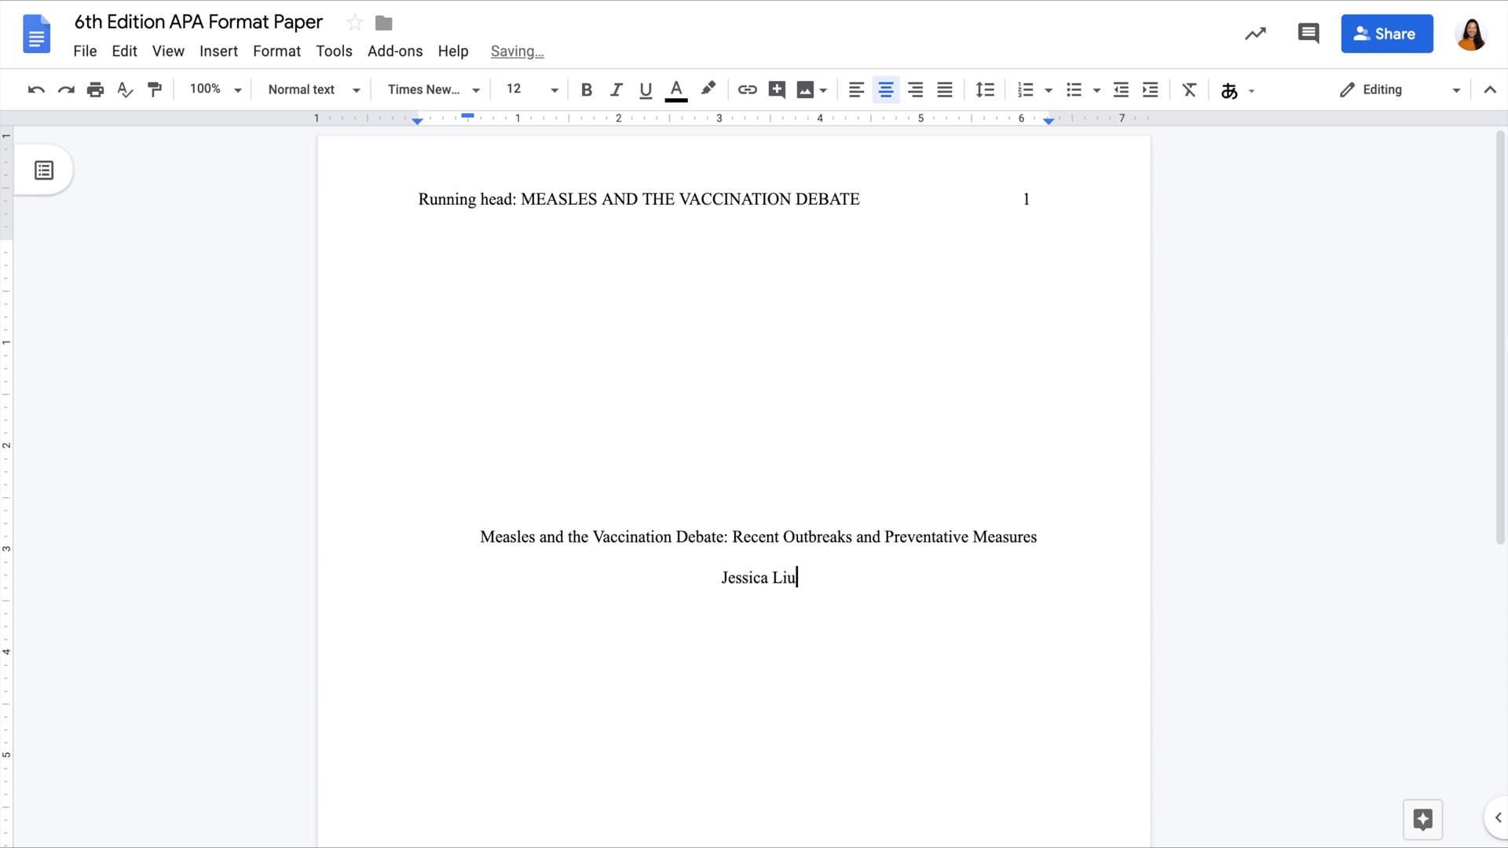
pyautogui.press('Return')
pyautogui.write('University of Scribbr')
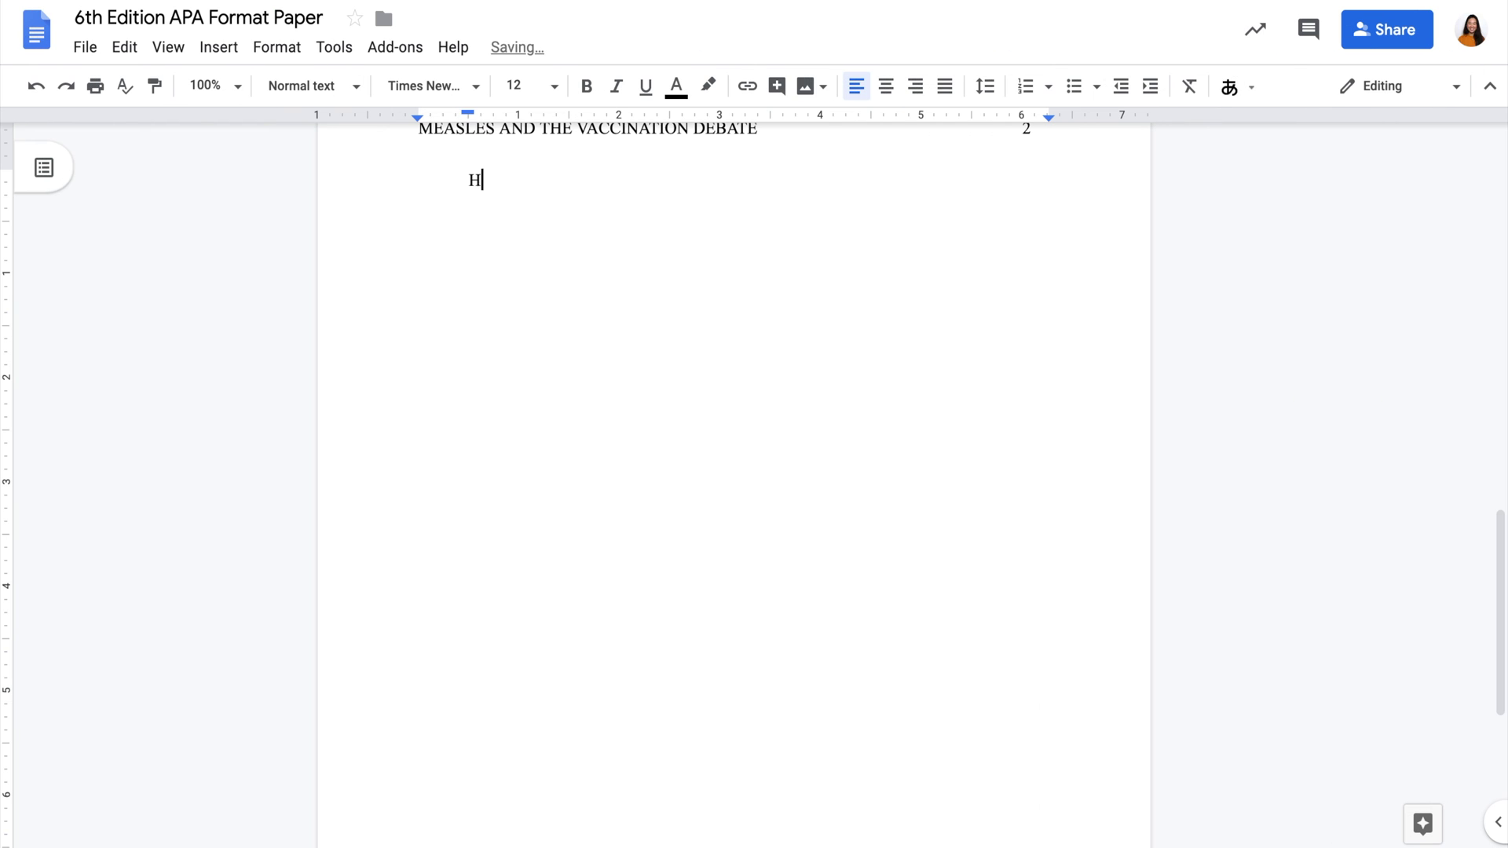
# - Type a centred, bold 'Heading 1: Title Case Capitalization' line
pyautogui.write('eading 1')
pyautogui.press('super+shift+Left')
pyautogui.click(892, 98)
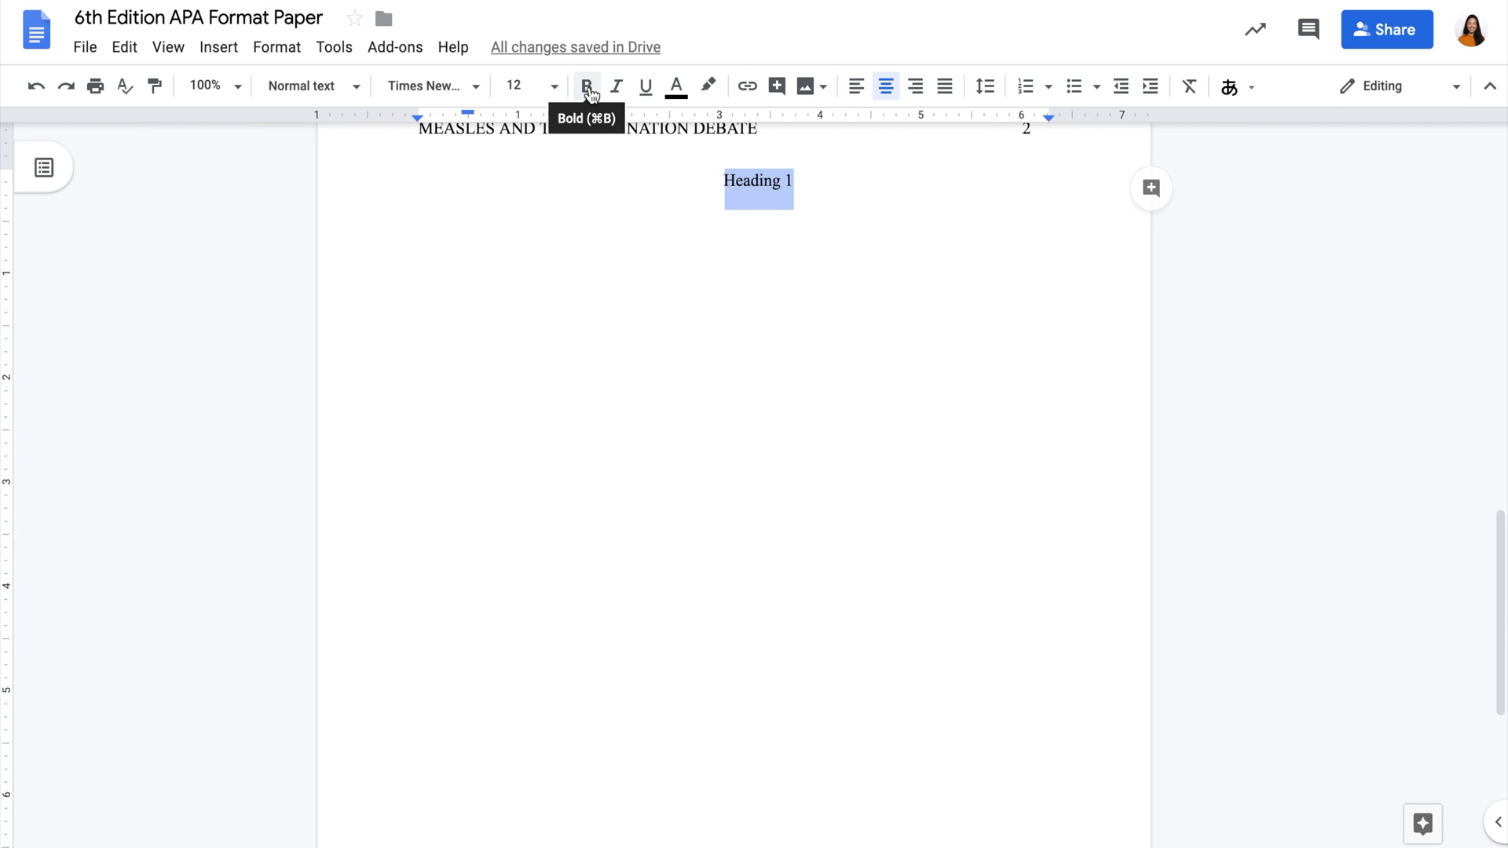
pyautogui.click(585, 86)
pyautogui.click(817, 192)
pyautogui.write(': Title Case Capitalization')
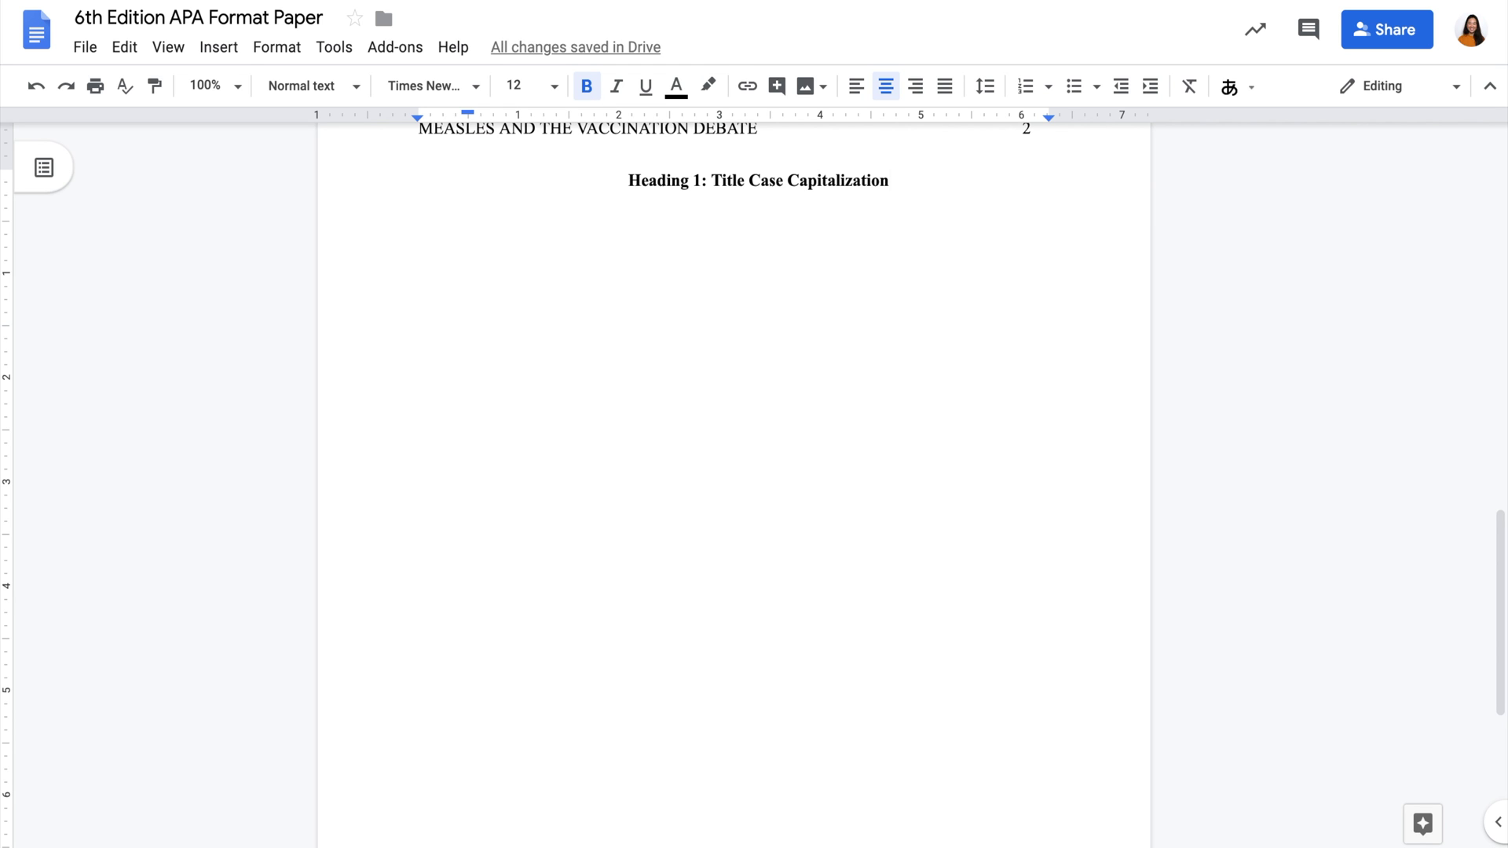
# - Add a left-aligned 'Heading 2: Title Case Capitalization' line
pyautogui.press('Return')
pyautogui.write('Heading 2')
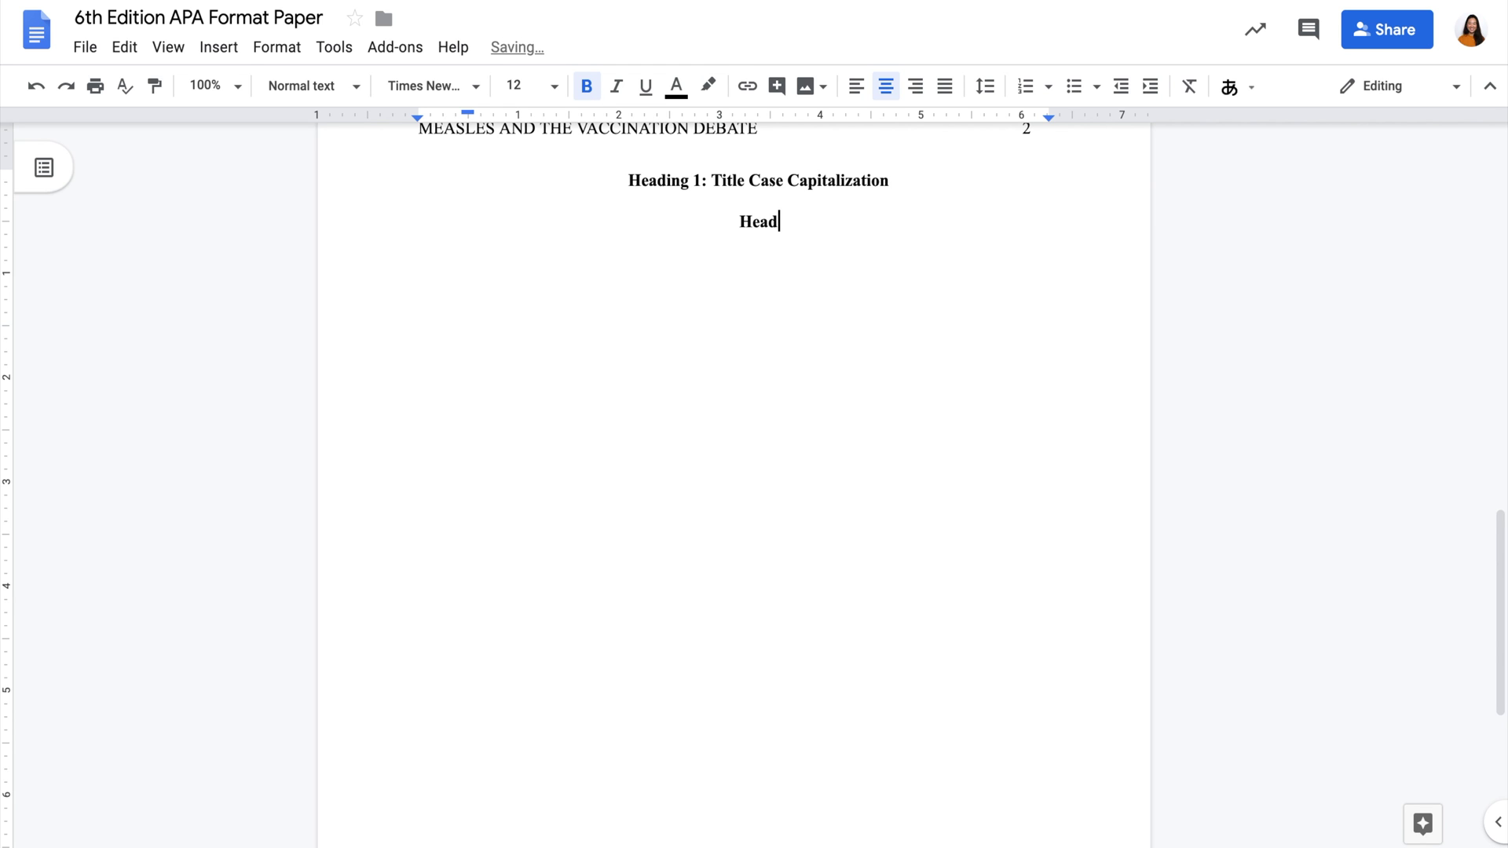
pyautogui.click(855, 88)
pyautogui.write(': Title Case Capitalization')
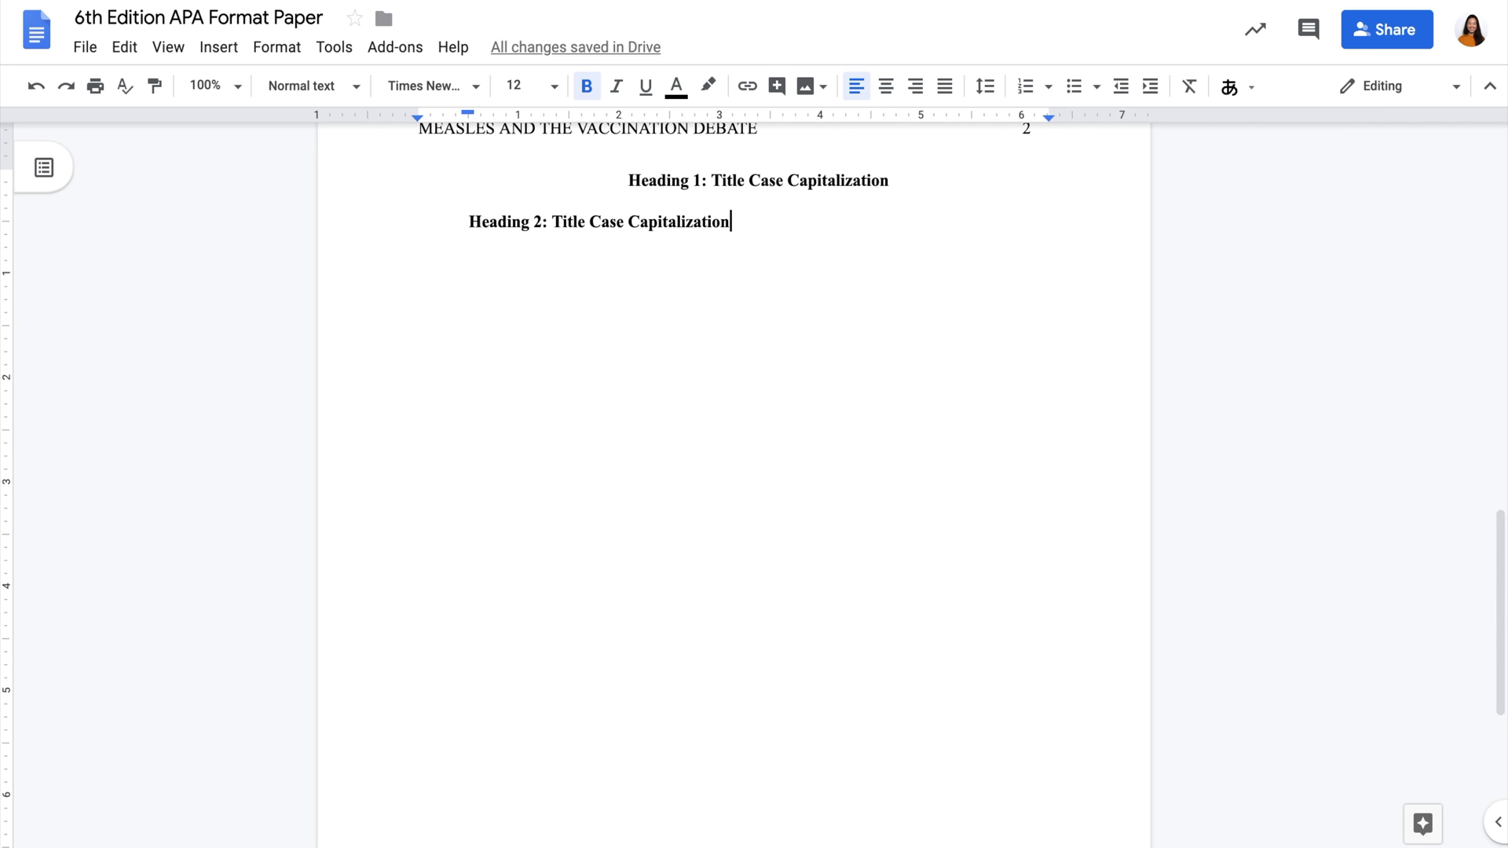
# - Add an indented bold 'Heading 3: Sentence case capitalization.' followed by plain sample body text
pyautogui.press('Return')
pyautogui.write('Heading 3')
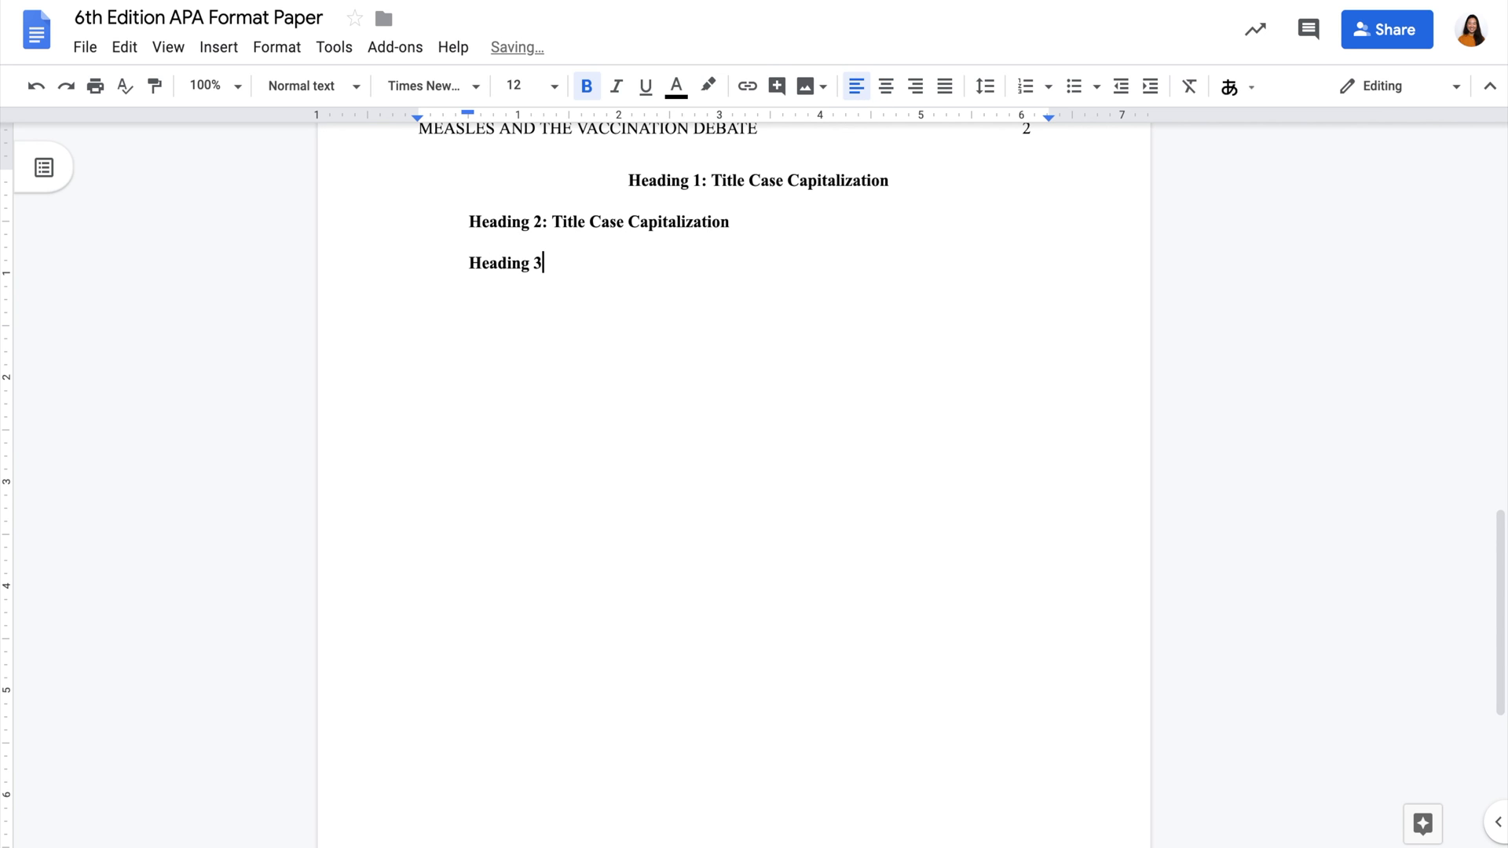
pyautogui.press('Home')
pyautogui.press('Tab')
pyautogui.click(590, 262)
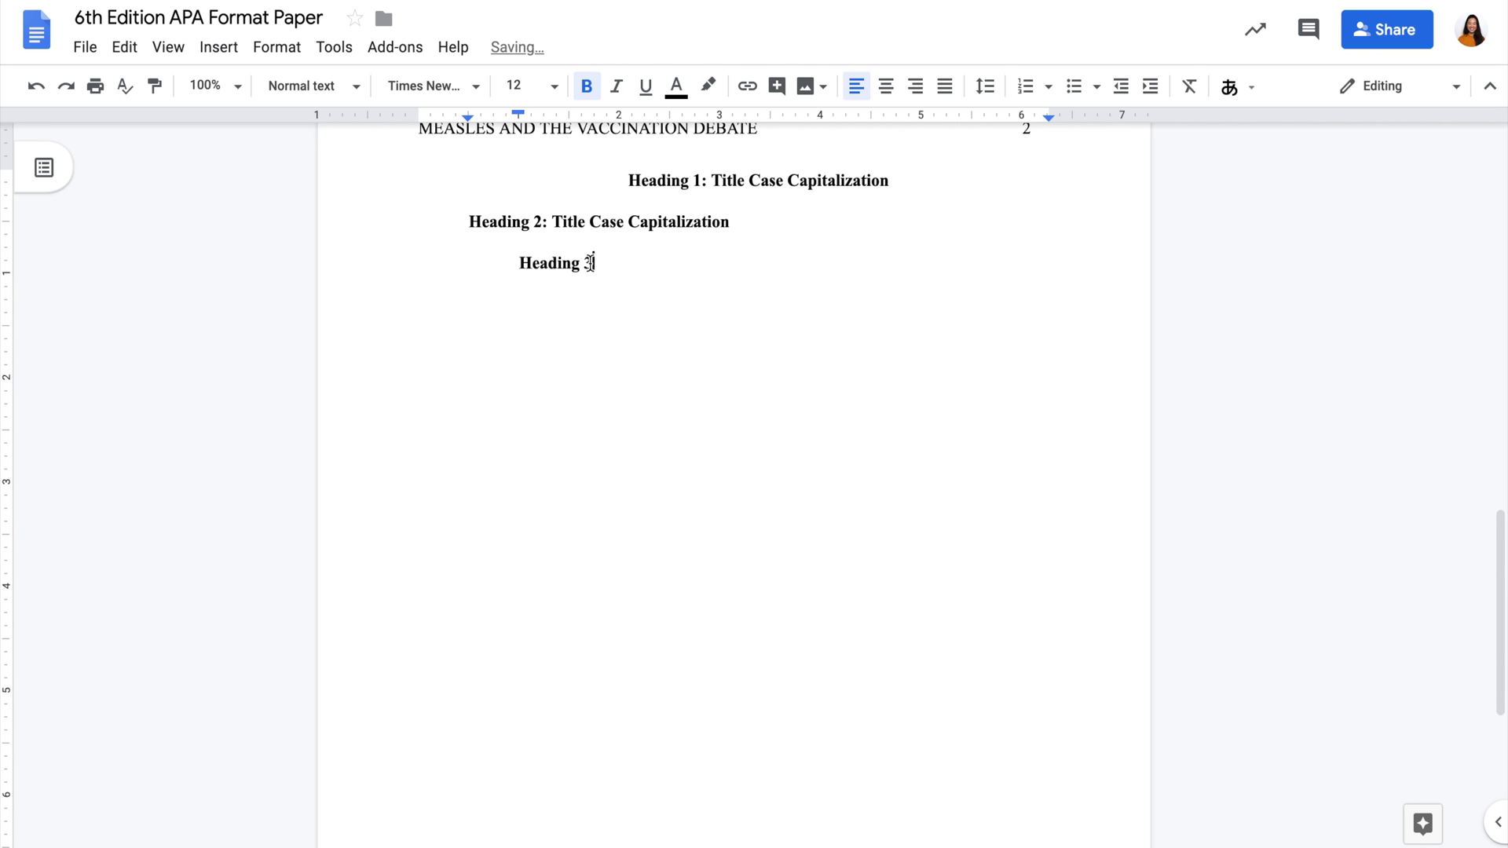
pyautogui.write(': Sentence case capitali')
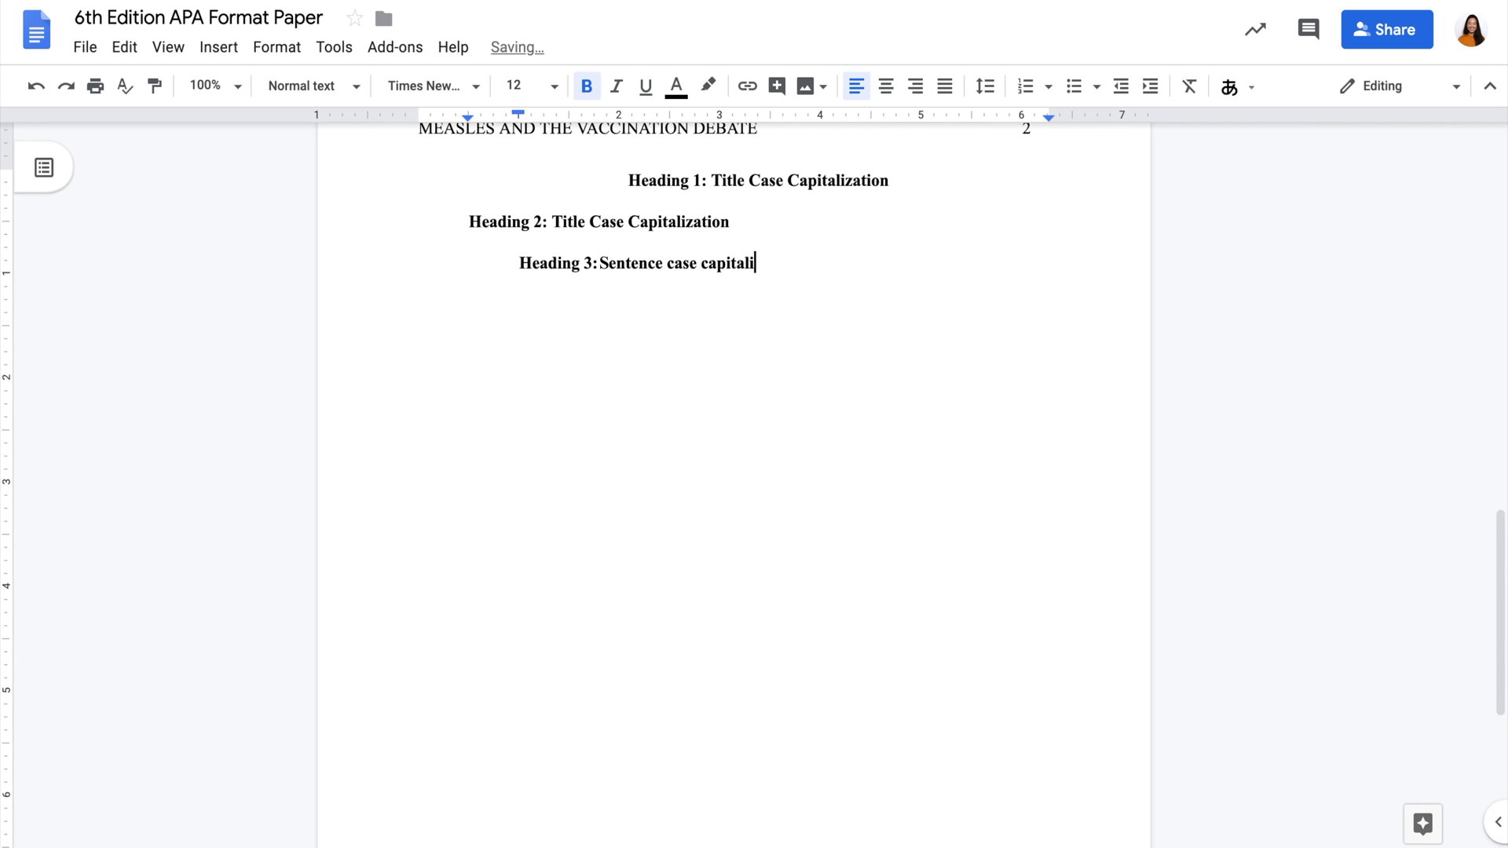
pyautogui.write('zation.')
pyautogui.hotkey('ctrl', 'b')
pyautogui.write('The text th')
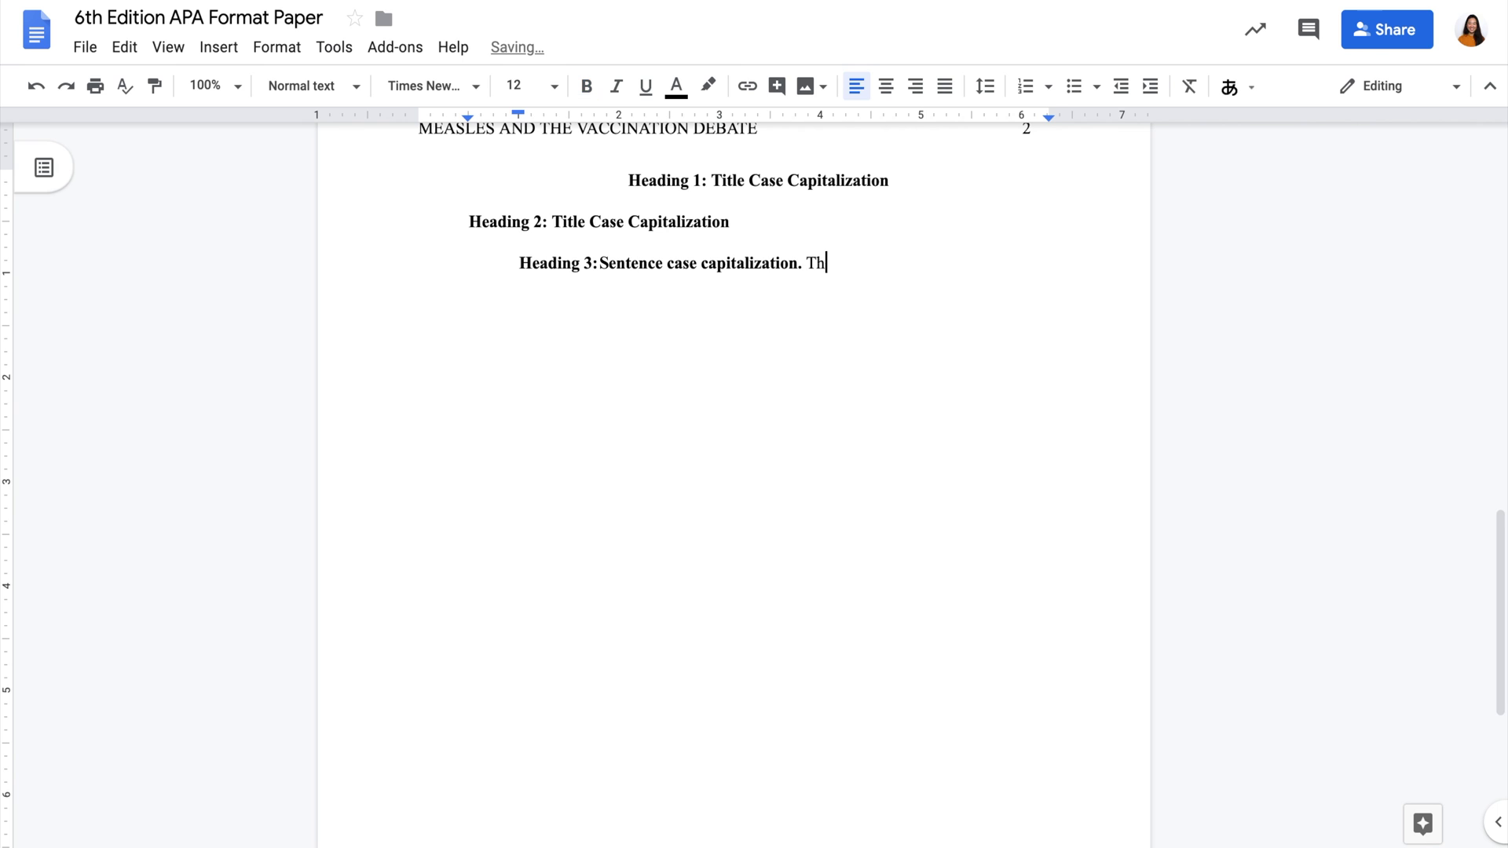
pyautogui.write('en begins immediately after this period.')
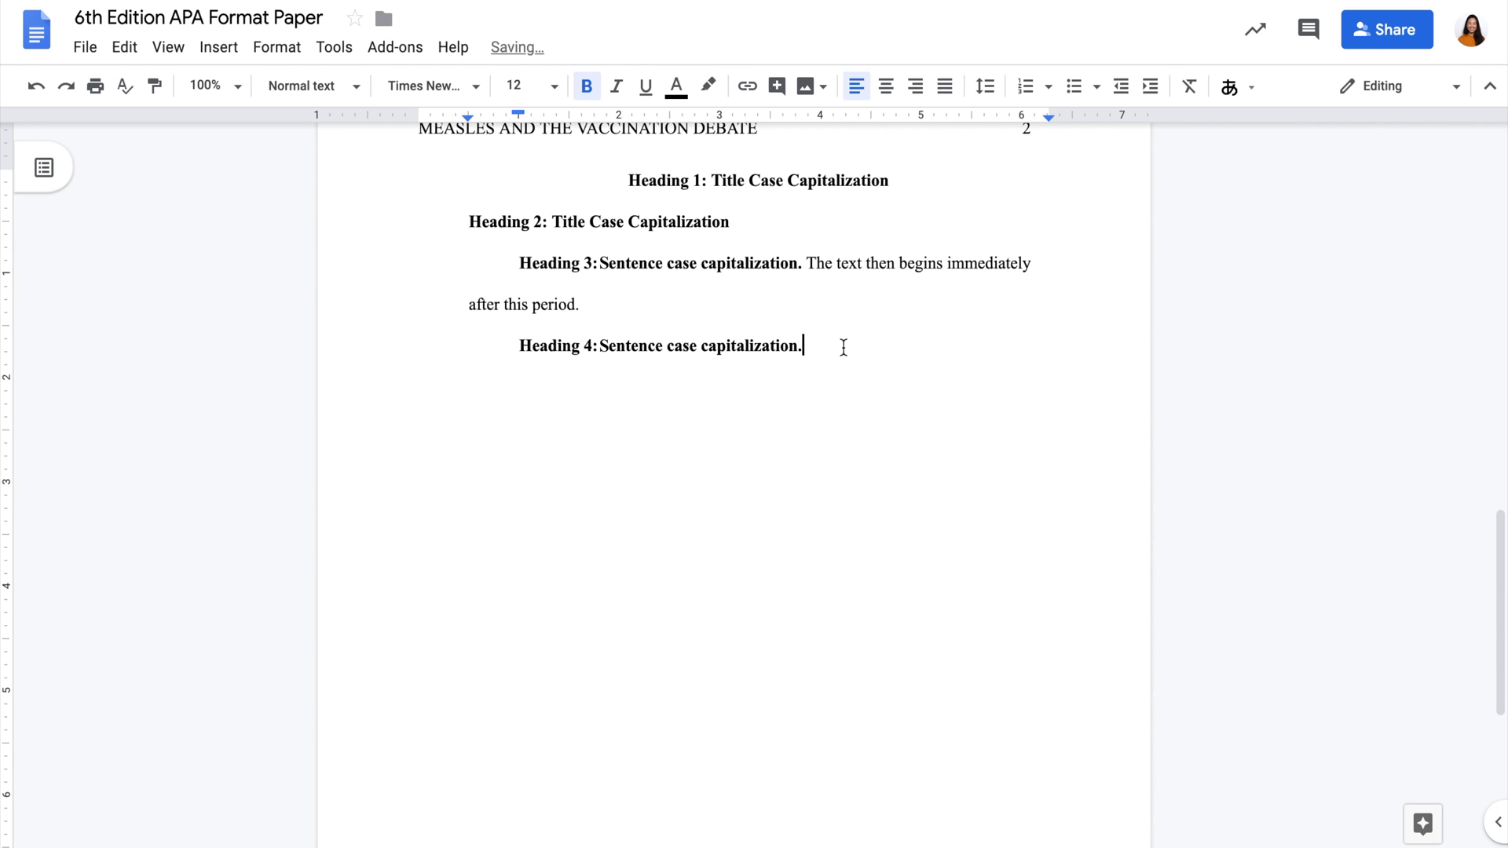
# - Make the Heading 4 line bold italic and follow it with plain sample body text
pyautogui.moveTo(843, 347); pyautogui.dragTo(516, 347)
pyautogui.click(617, 92)
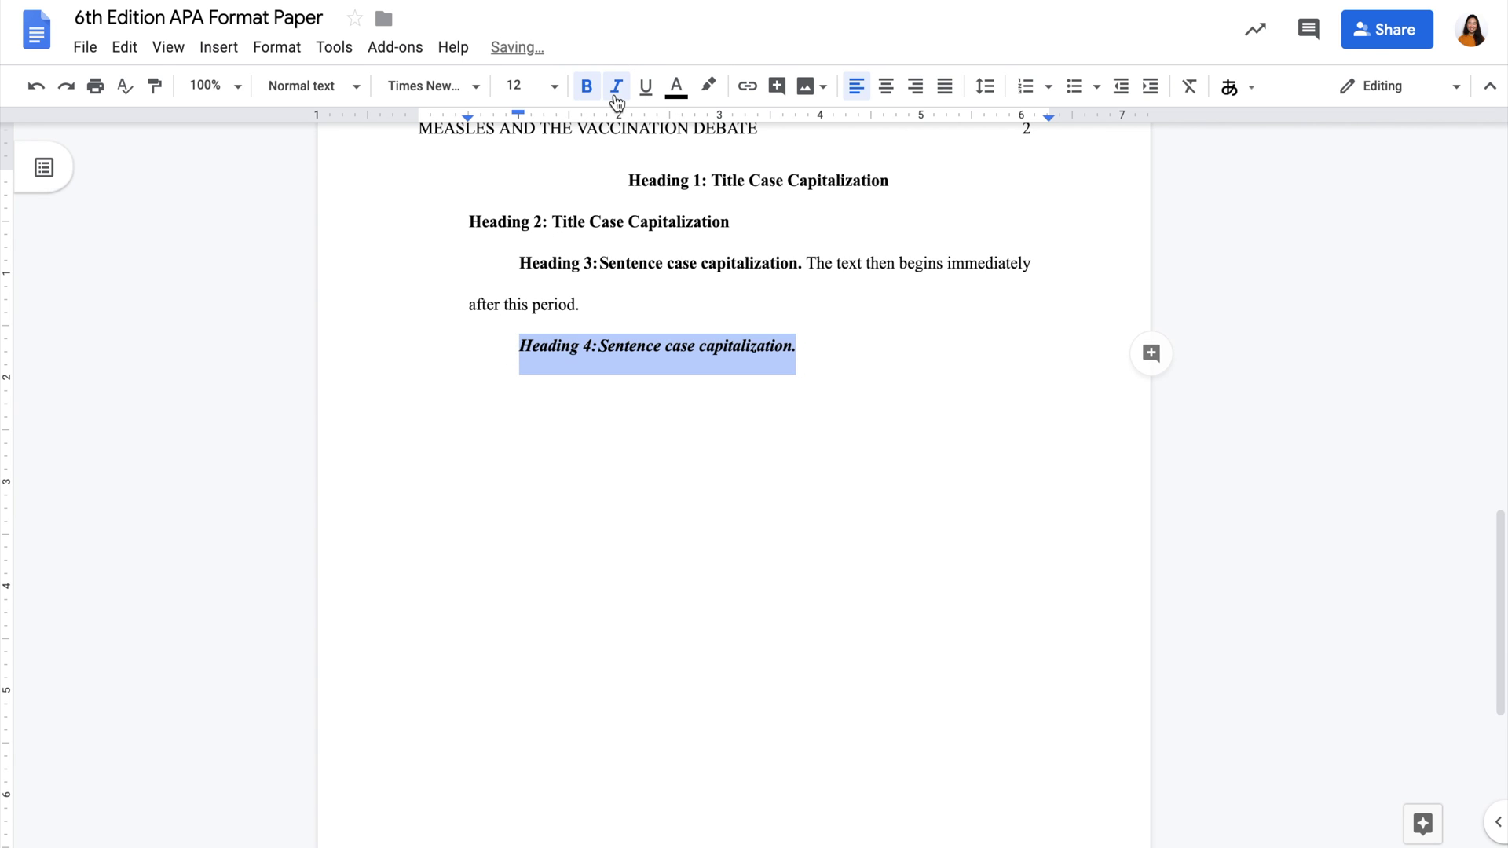
pyautogui.click(810, 323)
pyautogui.hotkey('ctrl', 'b')
pyautogui.hotkey('ctrl', 'i')
pyautogui.write('The text then begins immediat')
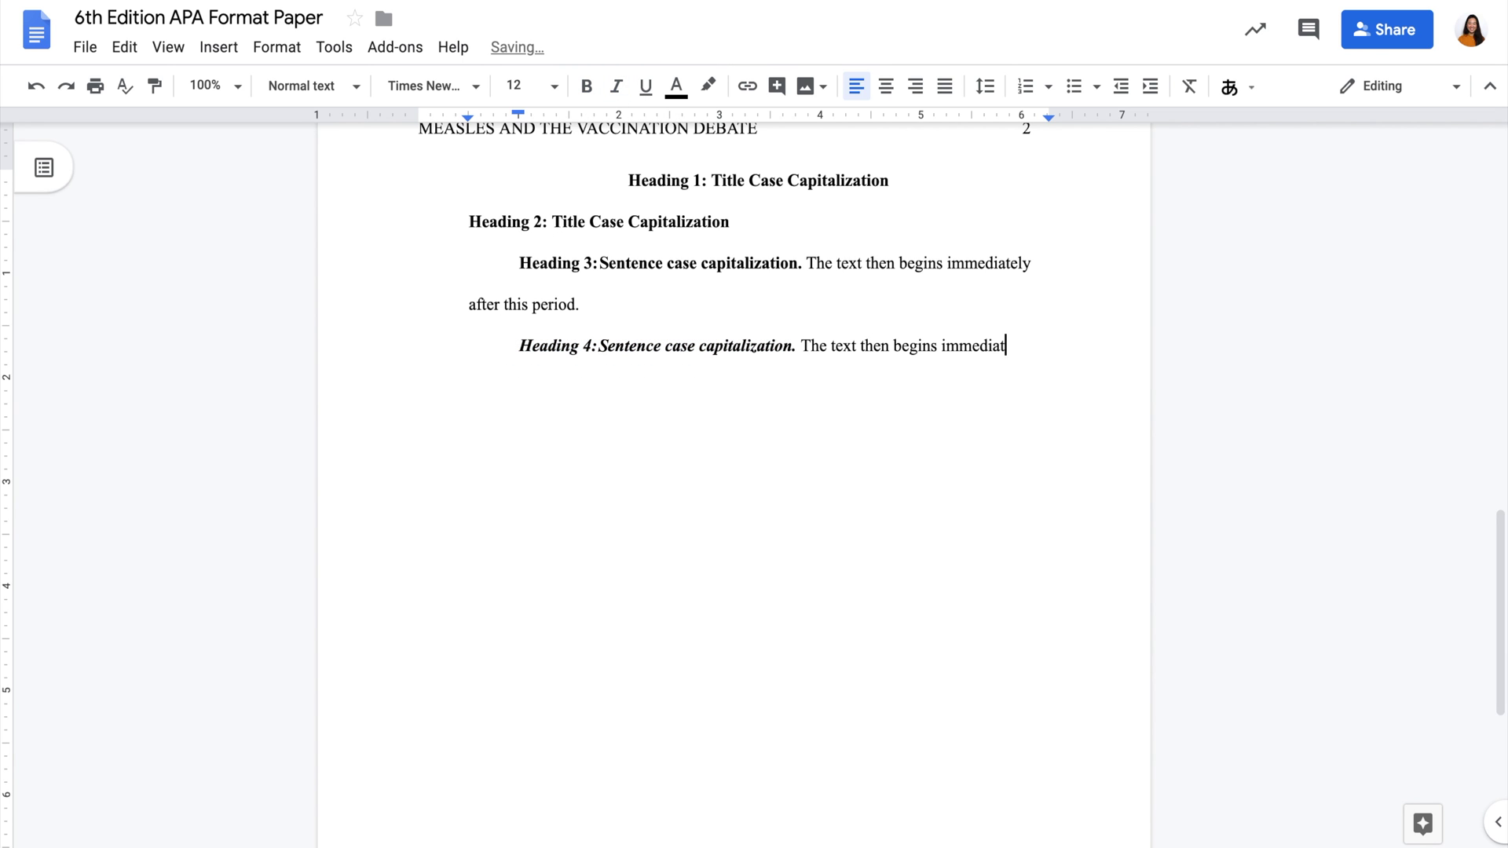
pyautogui.write('ely after this period.')
# - Add an italic 'Heading 5: Sentence case capitalization.' line followed by plain sample body text
pyautogui.press('Return')
pyautogui.hotkey('ctrl', 'i')
pyautogui.write('Heading 5:')
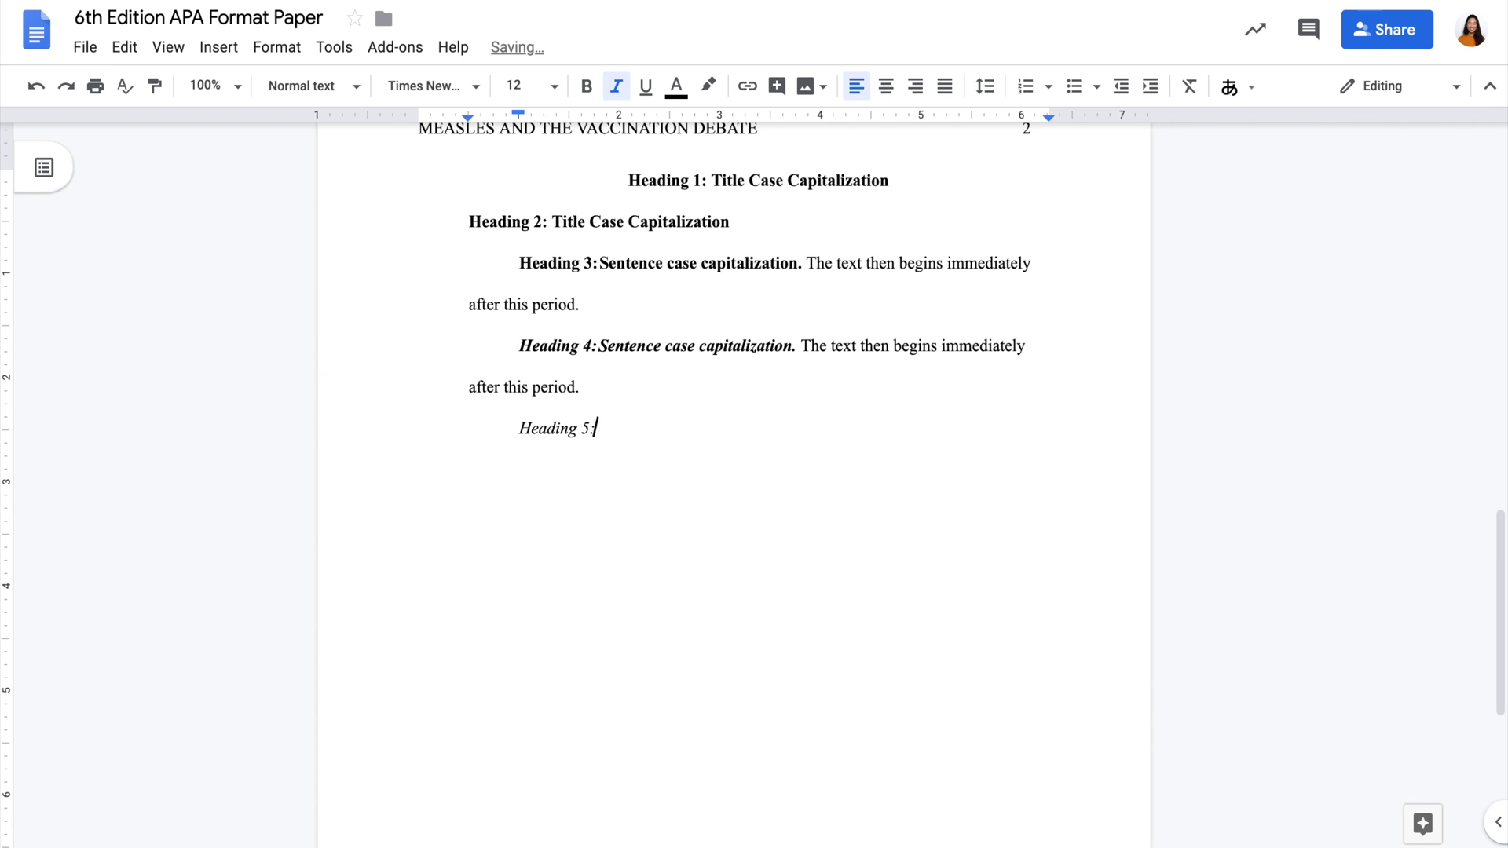
pyautogui.write(' Sentence case capitalization.')
pyautogui.hotkey('ctrl', 'i')
pyautogui.write('Th')
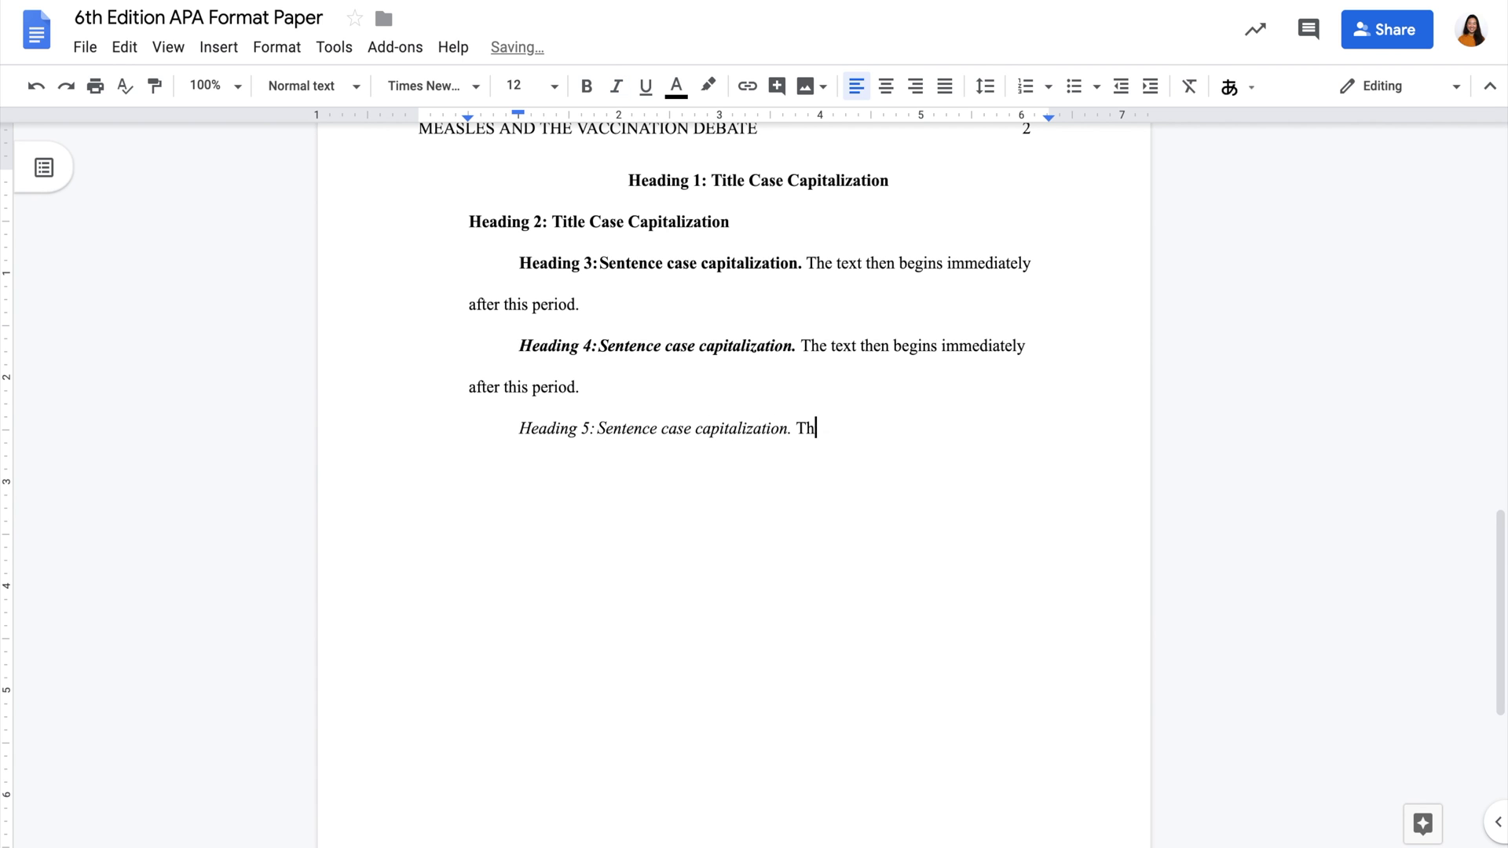
pyautogui.write('e text then begins immediately after this period.')
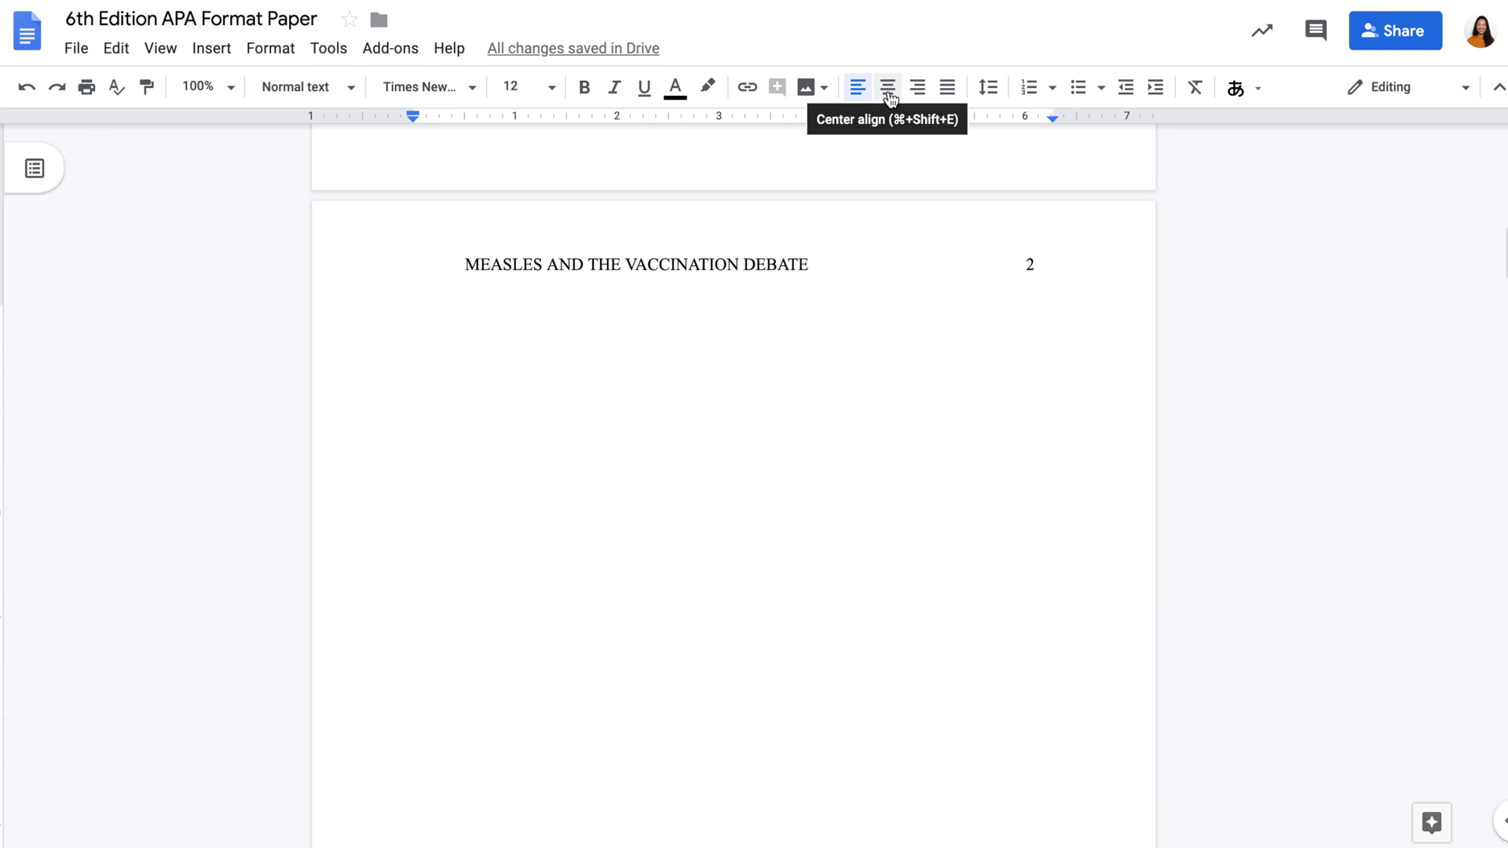
# - Add a centred 'Abstract' heading and a left-aligned placeholder summary paragraph below it
pyautogui.click(888, 88)
pyautogui.write('Abstract')
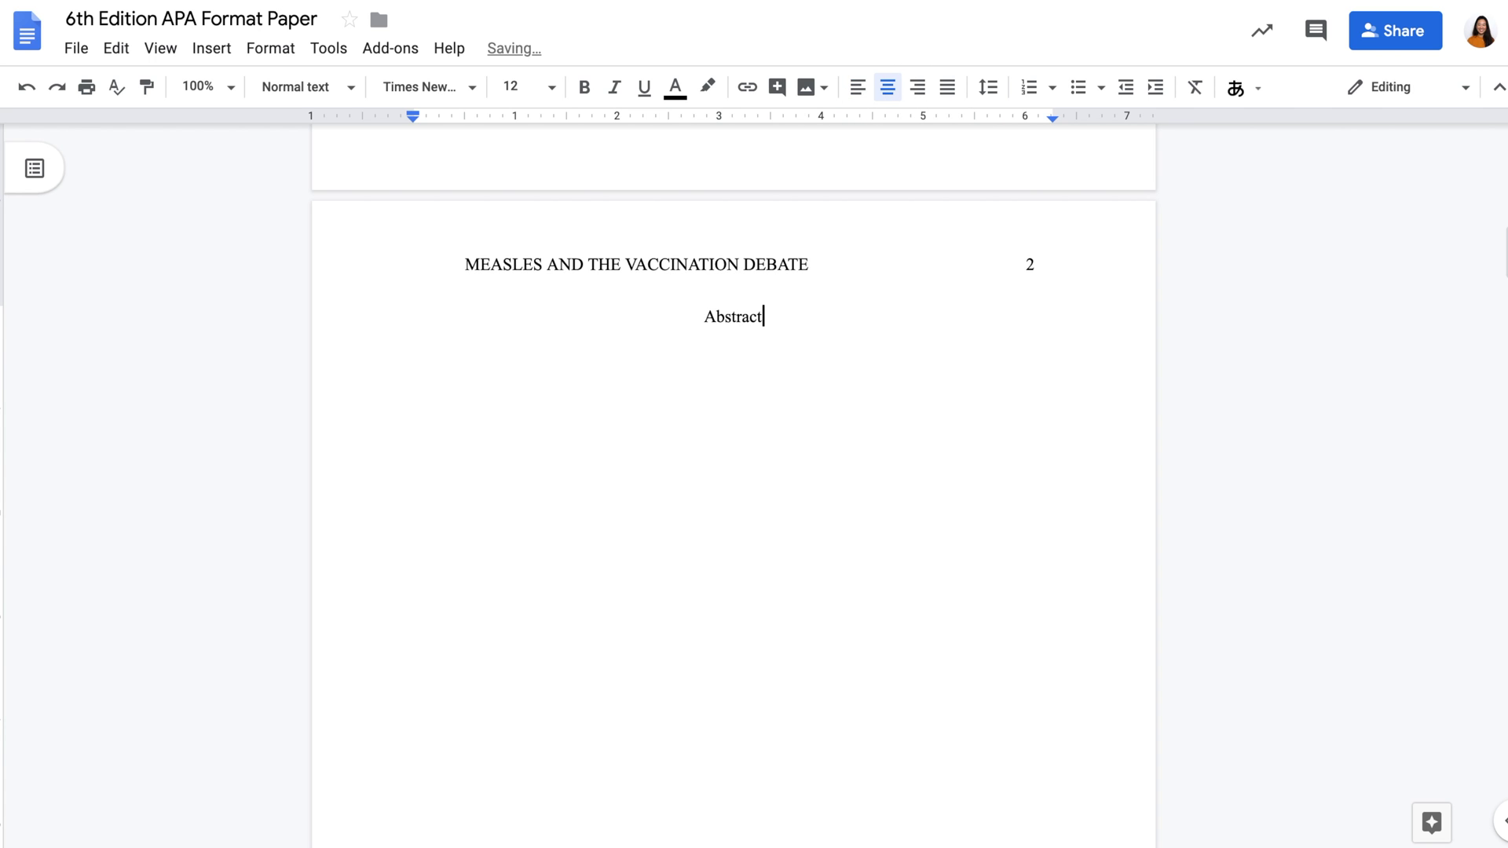
pyautogui.press('Return')
pyautogui.write('Summarize your paper in one parag')
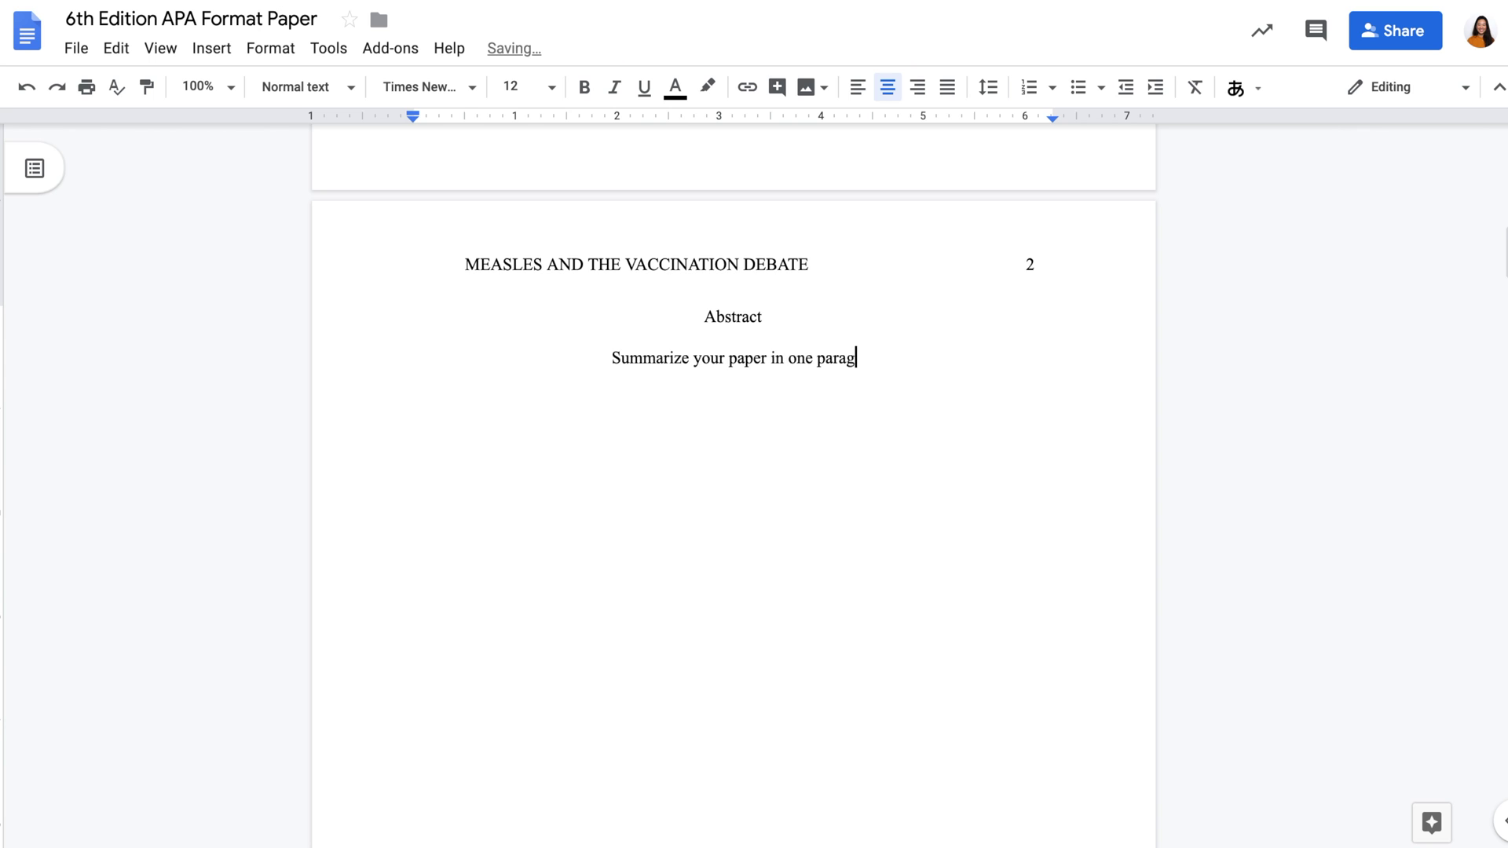
pyautogui.write('raph of around 250 words.')
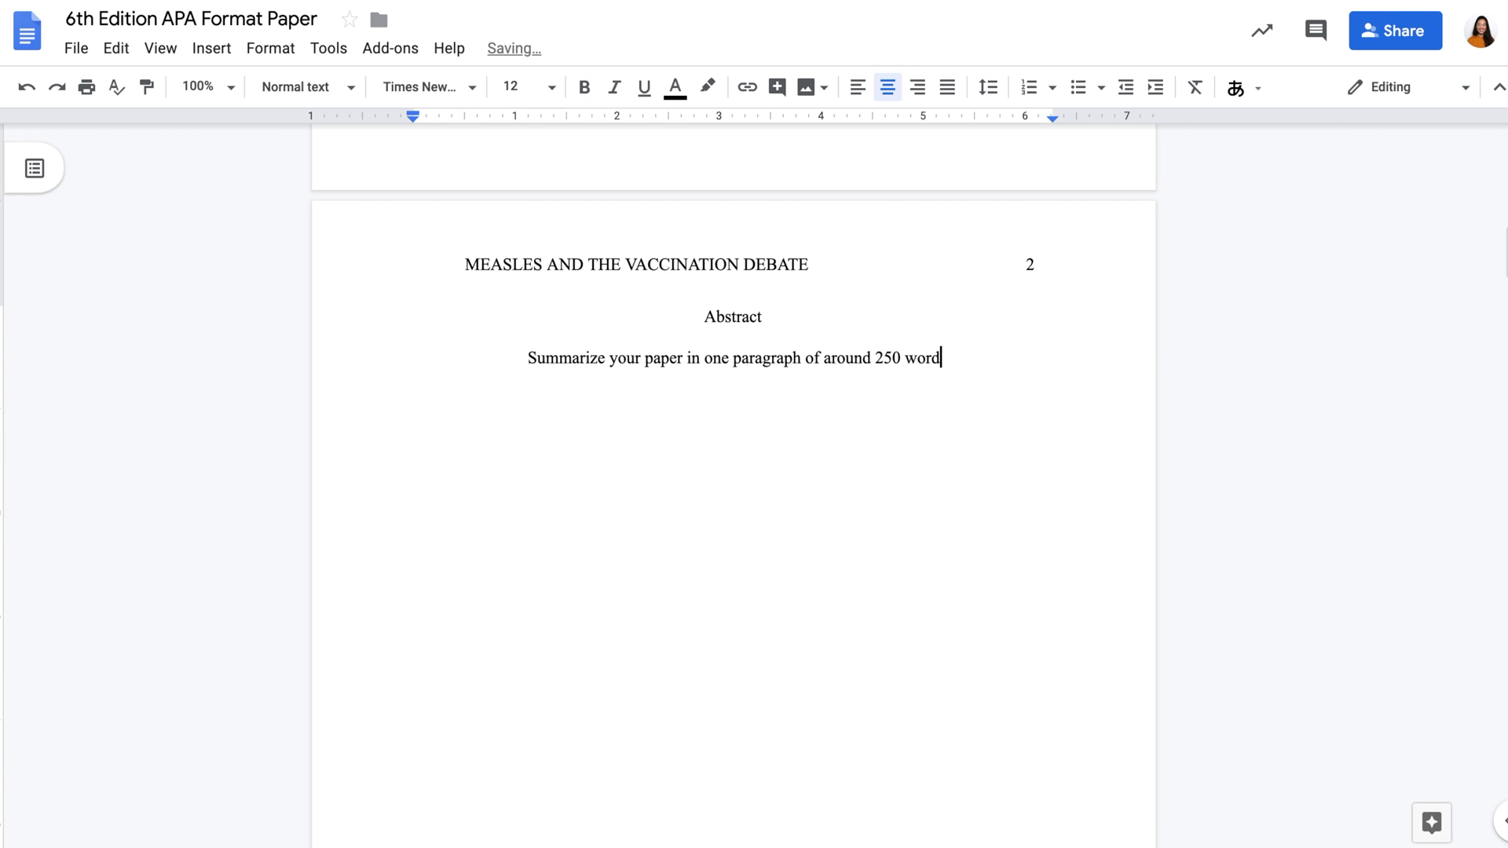
pyautogui.click(508, 356)
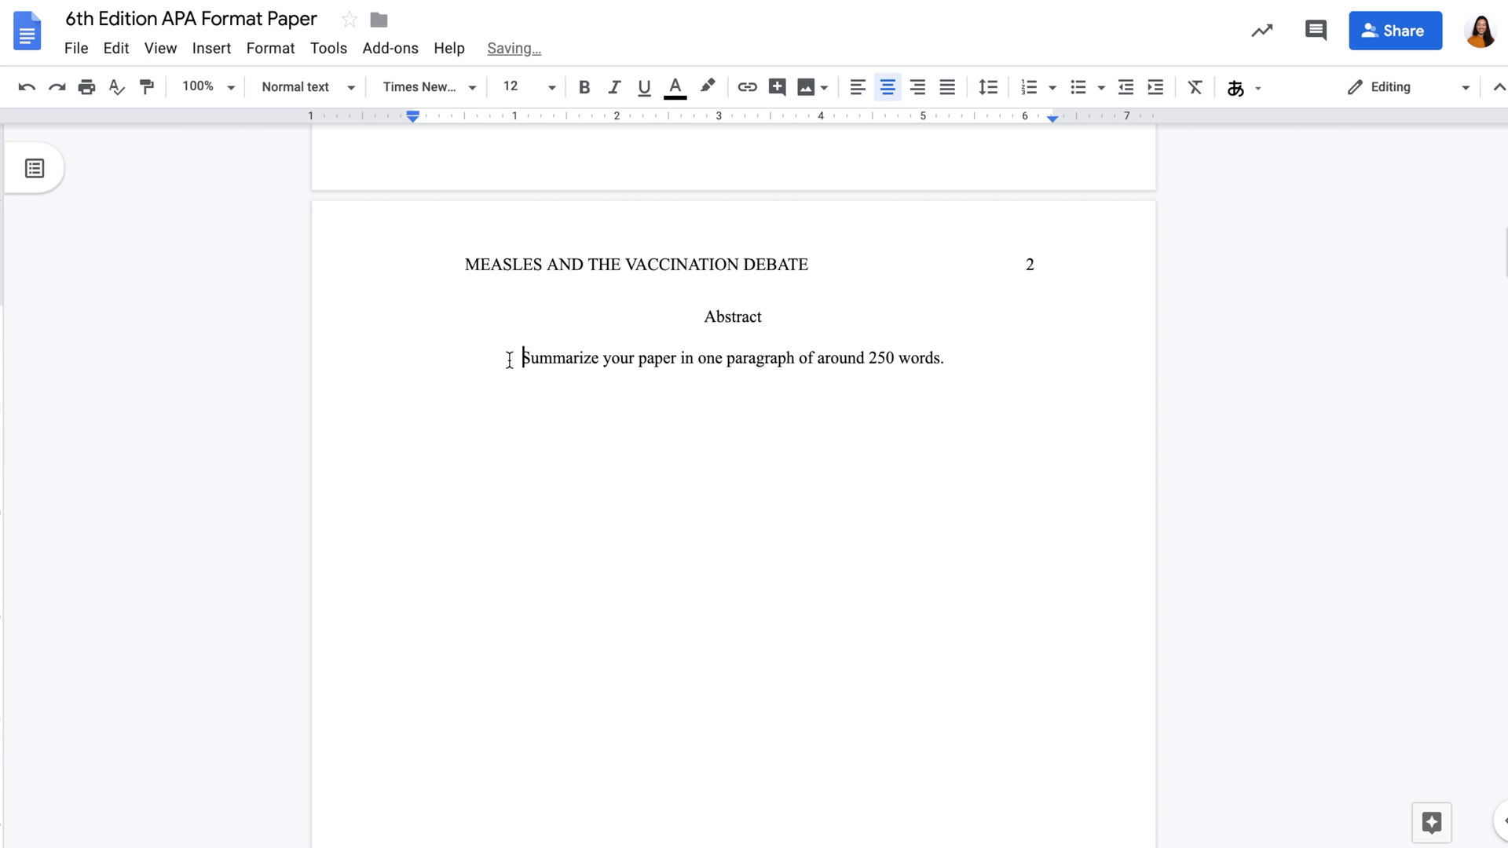
pyautogui.hotkey('ctrl', 'shift', 'l')
# - Add an indented line with italic 'Keywords:' followed by 'medical, measles, vaccination'
pyautogui.hotkey('ctrl', 'b')
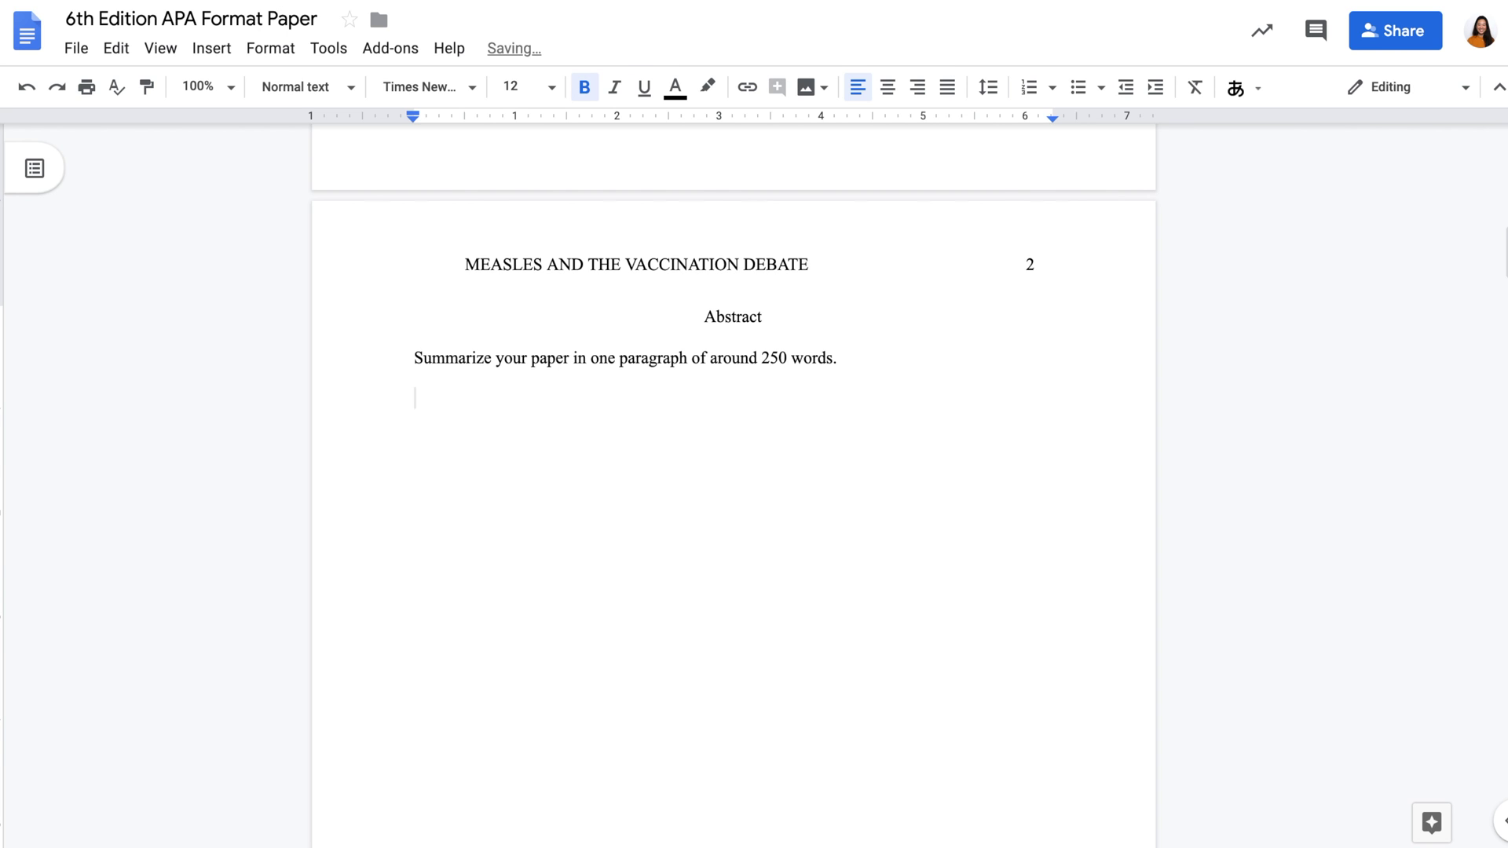
pyautogui.press('Tab')
pyautogui.click(612, 92)
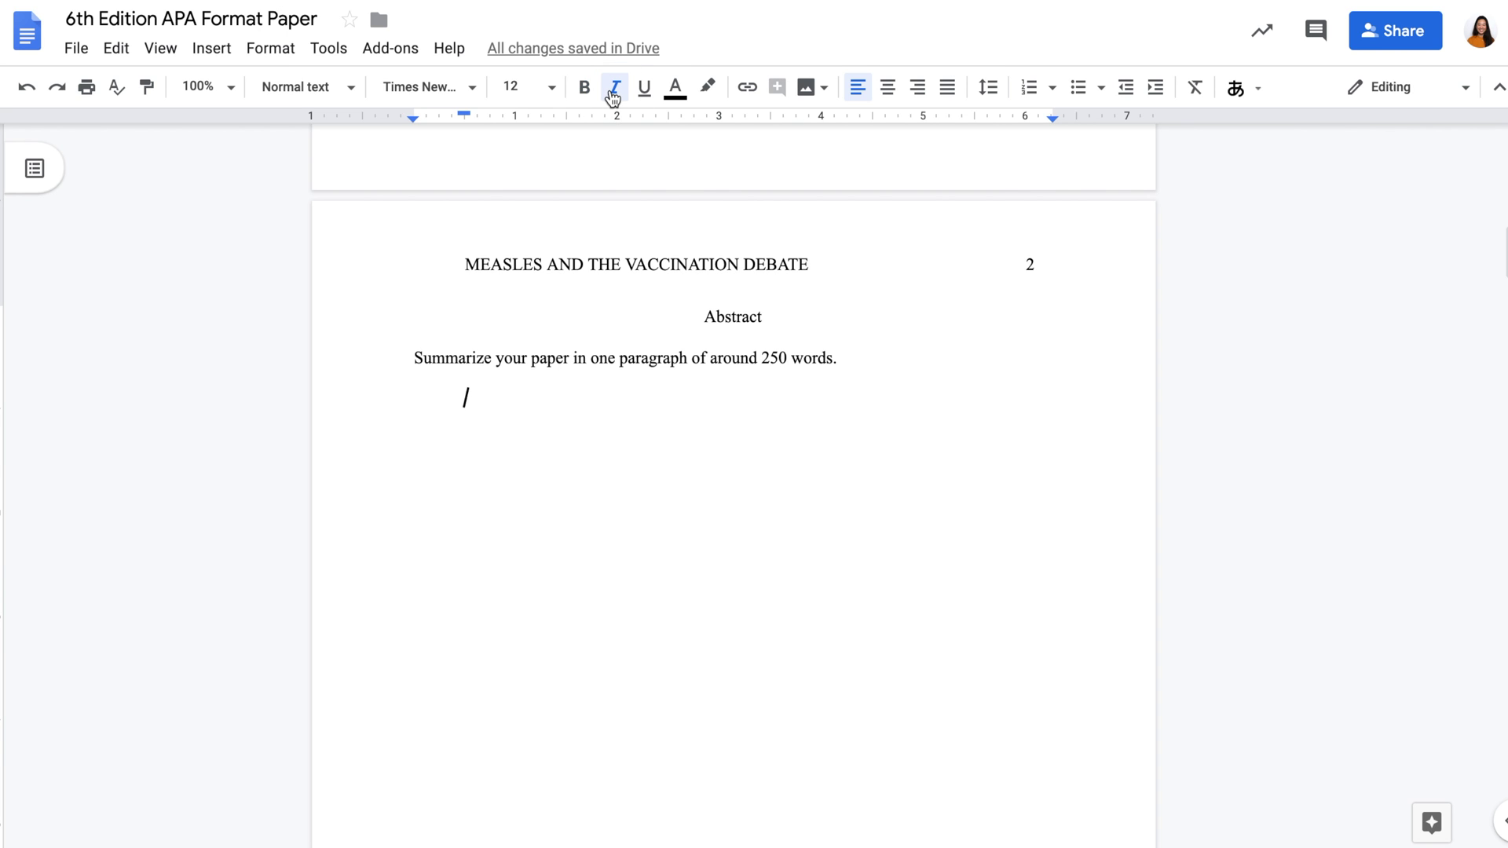
pyautogui.write('Keywords:')
pyautogui.hotkey('ctrl', 'i')
pyautogui.write('medical, measles, vaccinatio')
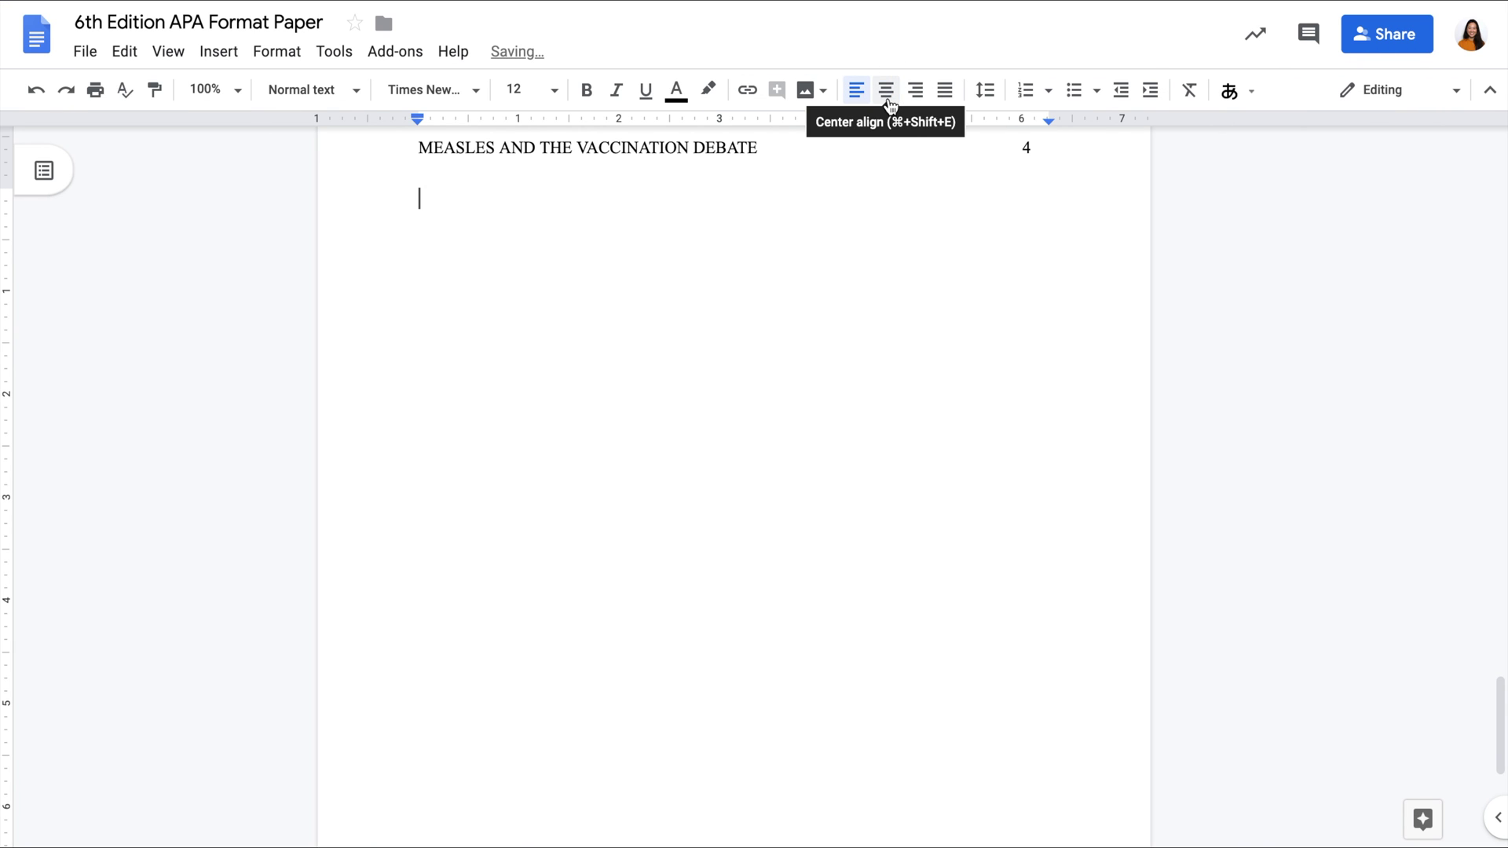
# - Add a centred 'References' heading on page 4 and select all eight sources in Scribbr
pyautogui.click(887, 102)
pyautogui.write('Refer')
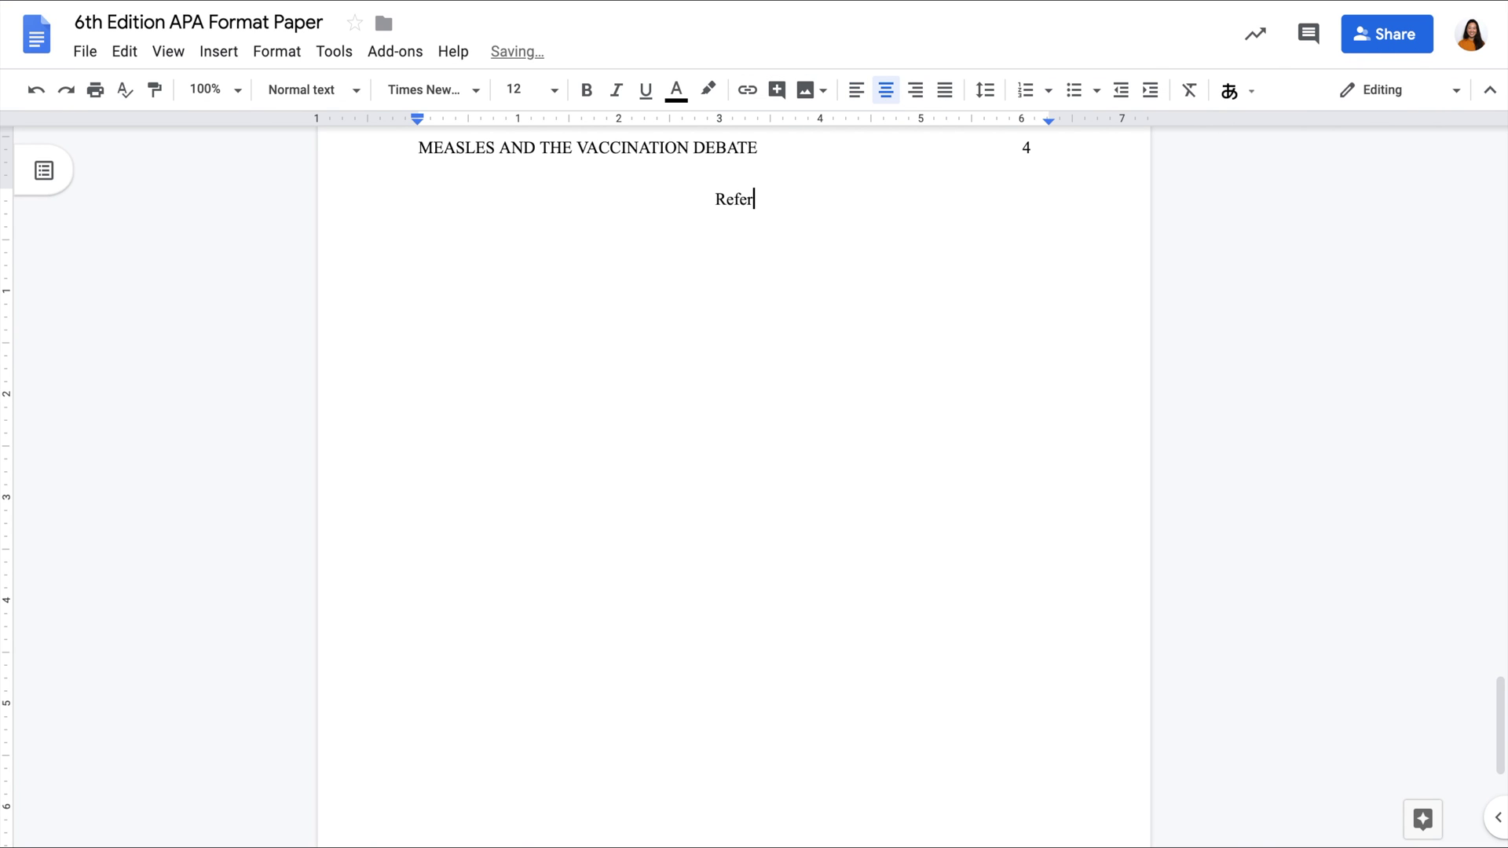
pyautogui.write('ences')
pyautogui.press('Return')
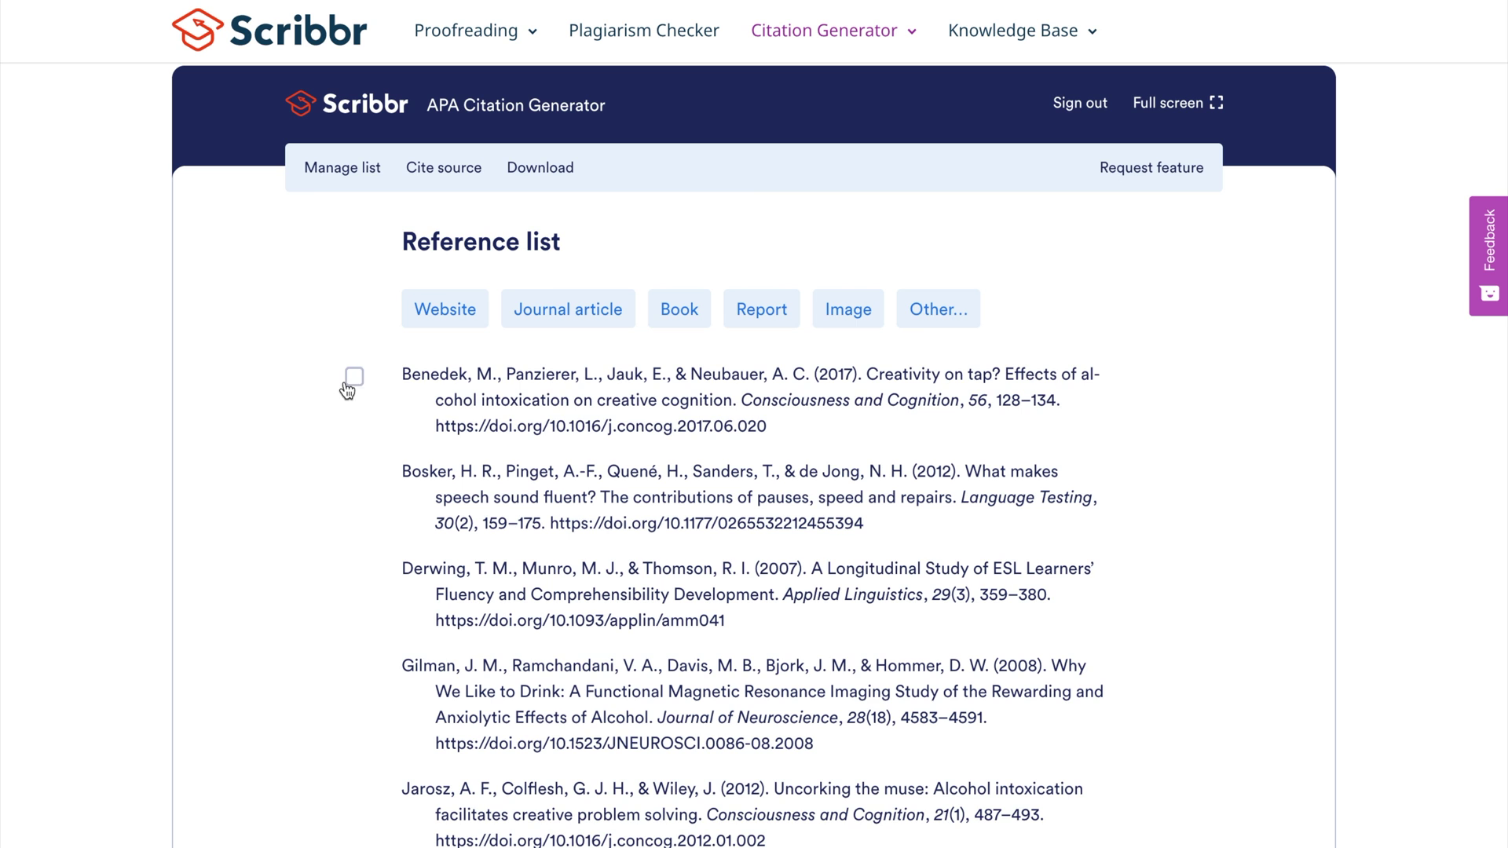
pyautogui.click(353, 382)
pyautogui.click(250, 824)
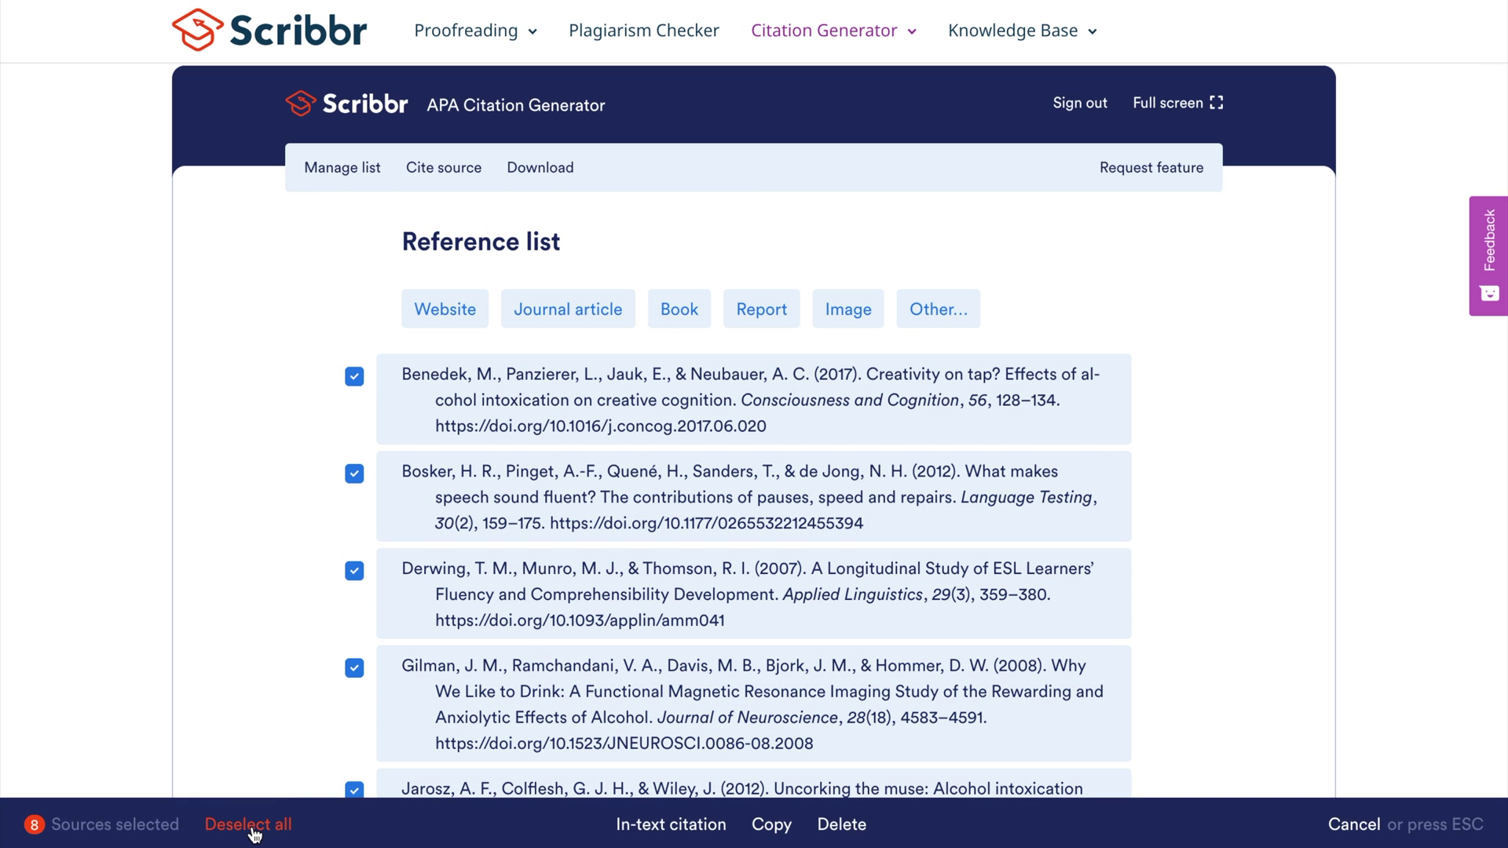
# - Copy the eight Scribbr sources, paste them below References, and select the pasted entries
pyautogui.click(772, 825)
pyautogui.rightClick(751, 237)
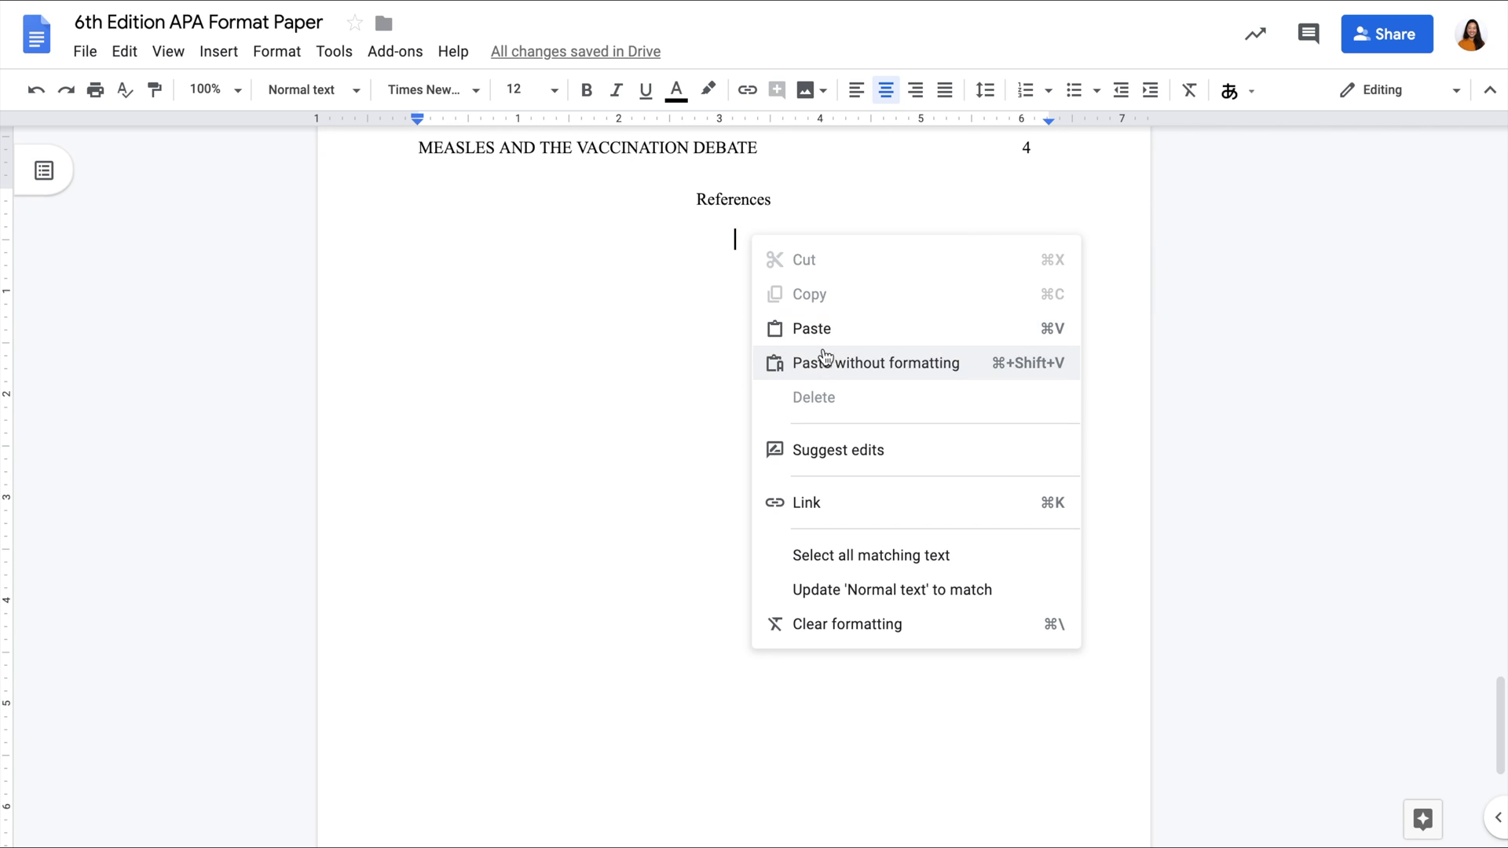
pyautogui.click(824, 332)
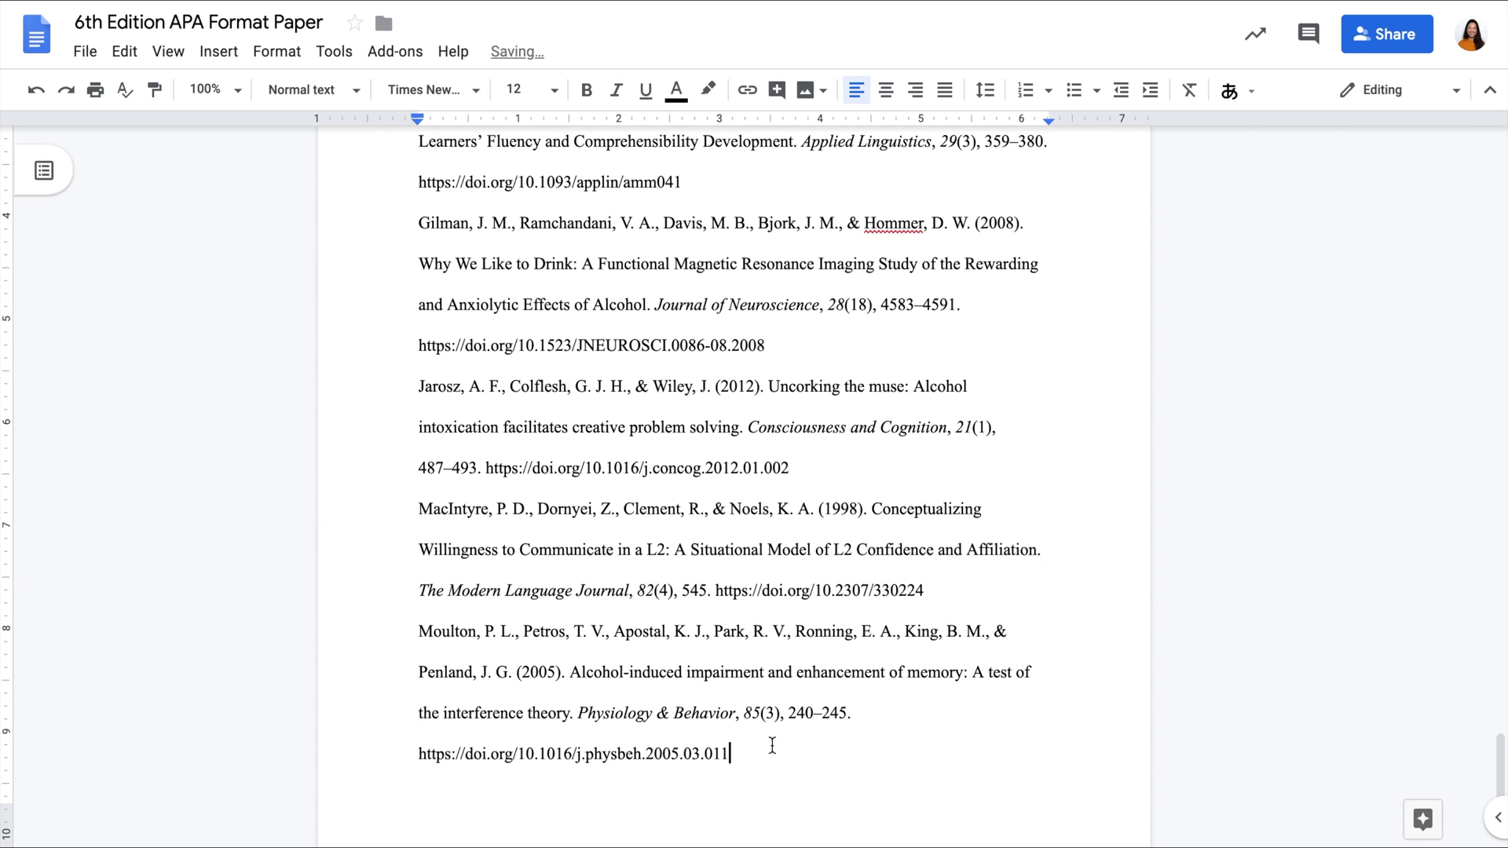
pyautogui.moveTo(730, 756)
pyautogui.mouseDown()
pyautogui.moveTo(599, 531)
pyautogui.moveTo(390, 279)
pyautogui.moveTo(430, 142)
pyautogui.moveTo(468, 120)
pyautogui.moveTo(416, 119)
pyautogui.mouseUp()
pyautogui.scroll(5, 600, 537)
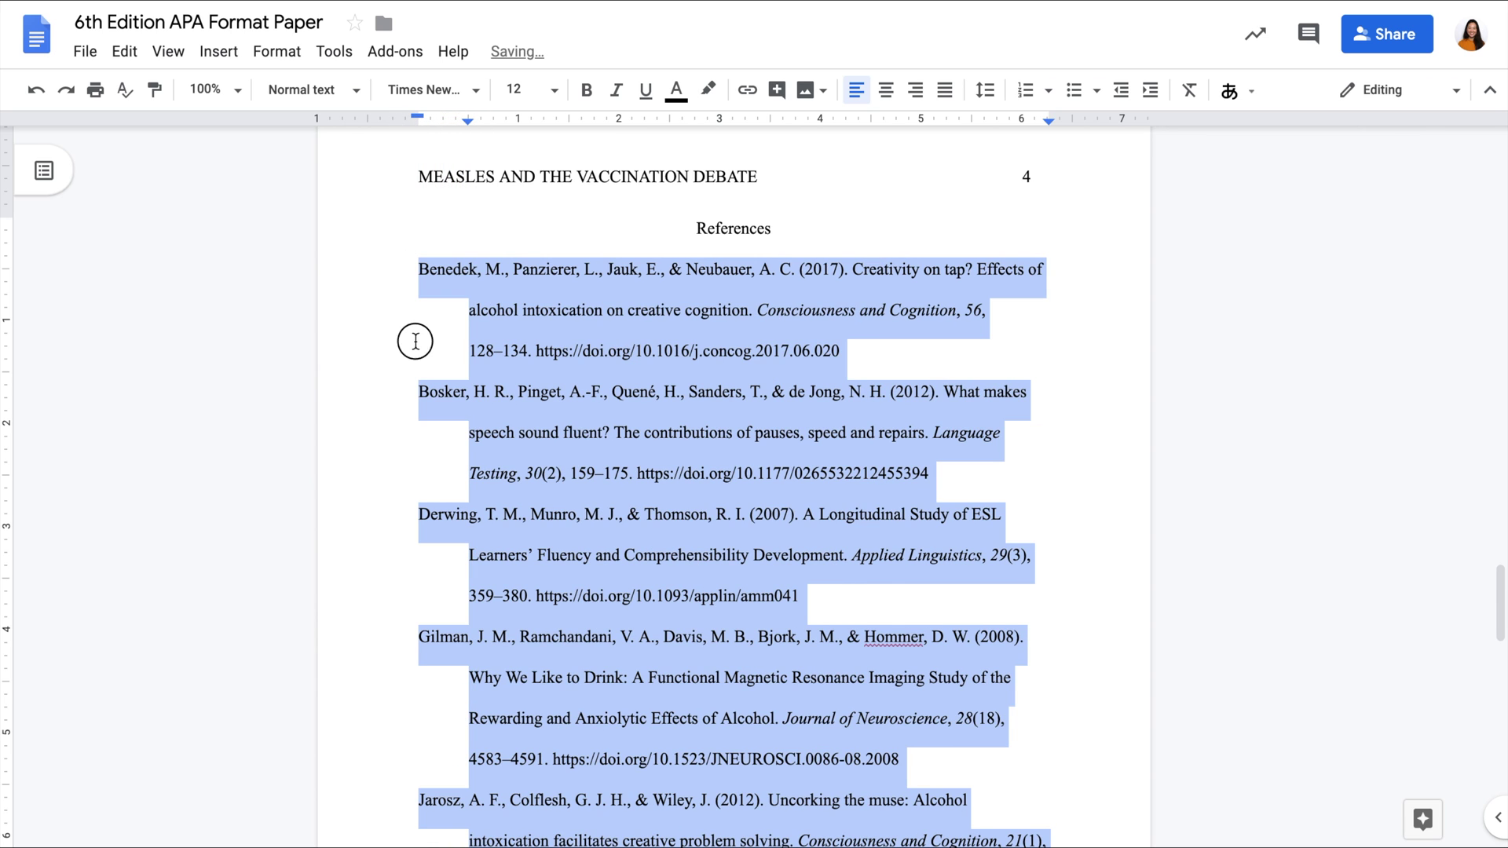